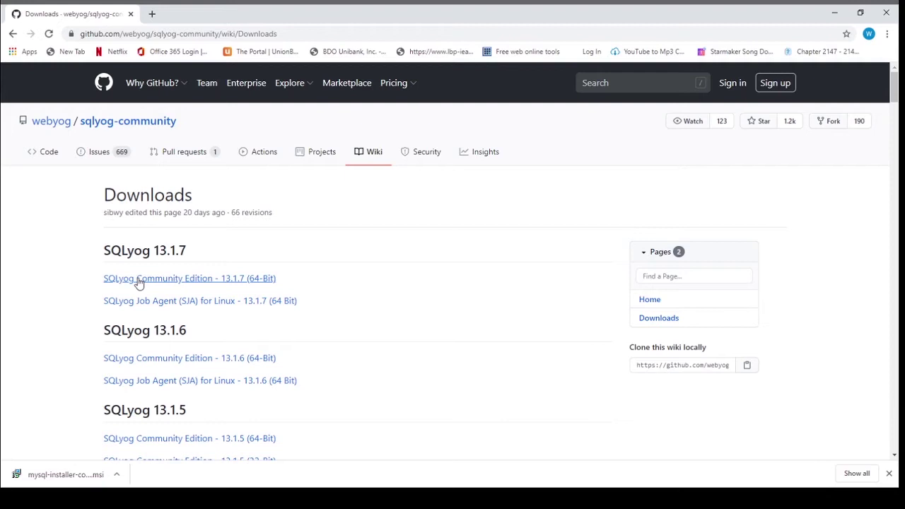
Download the SQLyog Community Edition 13.1.7 (64-Bit) installer from the GitHub Downloads wiki.
click(217, 278)
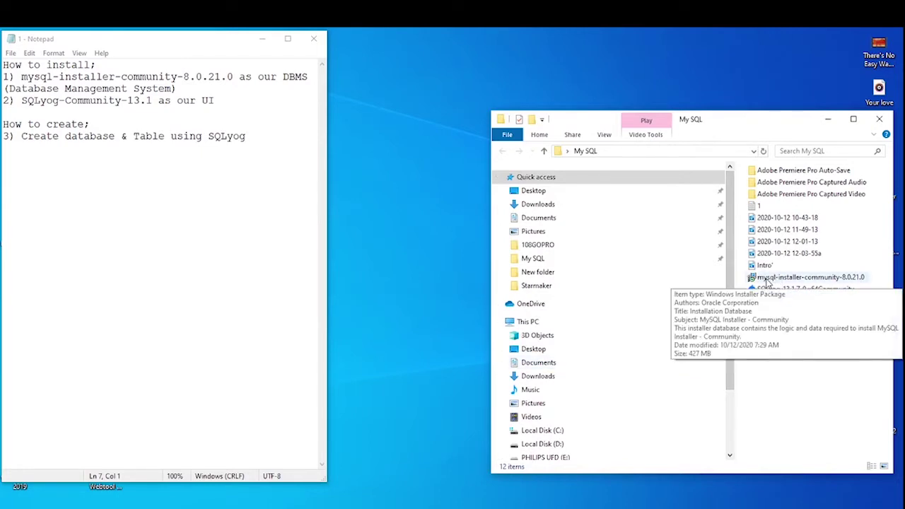
Launch mysql-installer-community-8.0.21.0 from the My SQL folder and minimize Explorer.
double_click(766, 279)
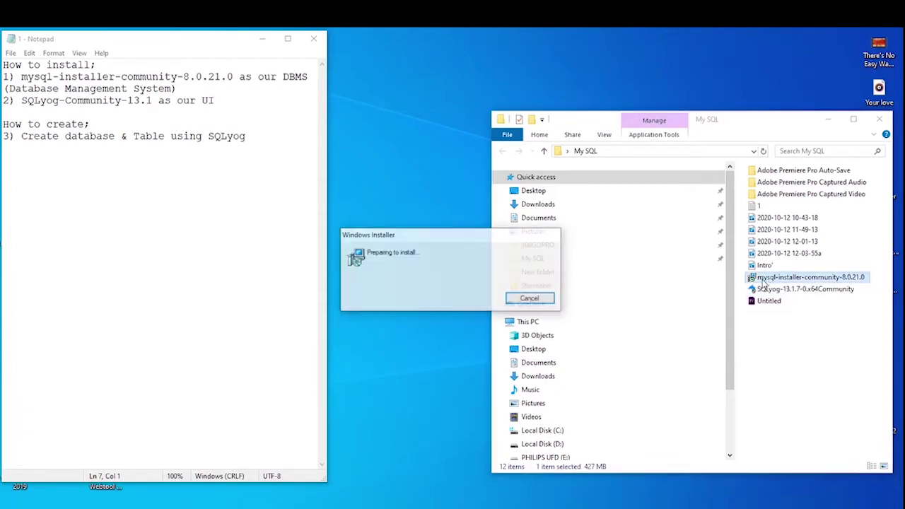
click(828, 119)
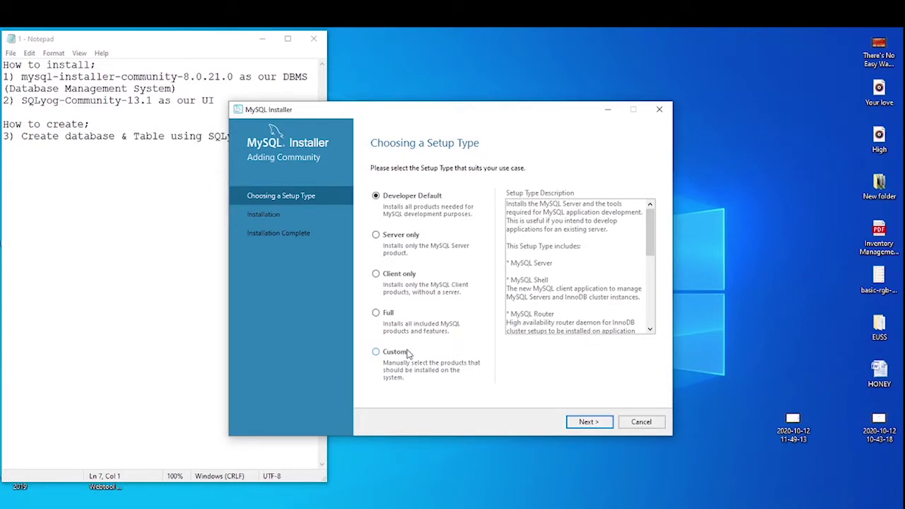
Keep Developer Default and continue past the MySQL Server path conflict and the unmet Connector/Python requirement.
click(586, 422)
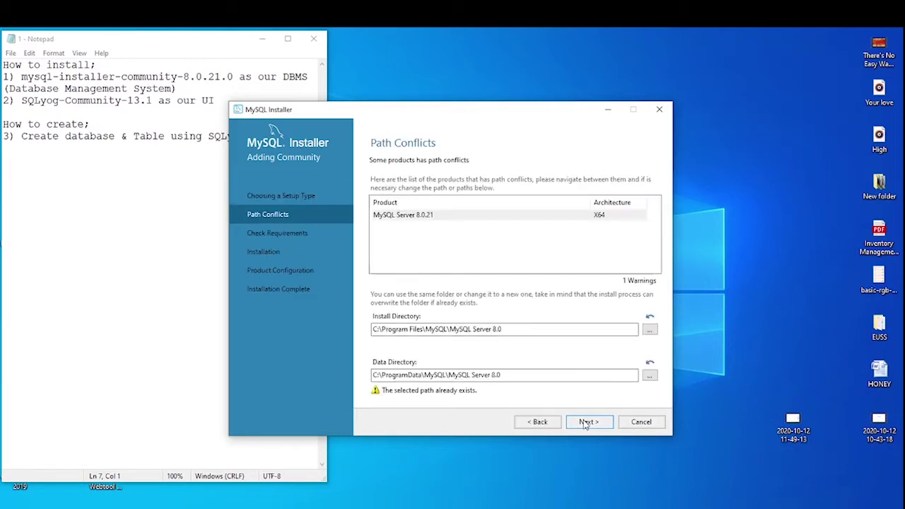
click(422, 219)
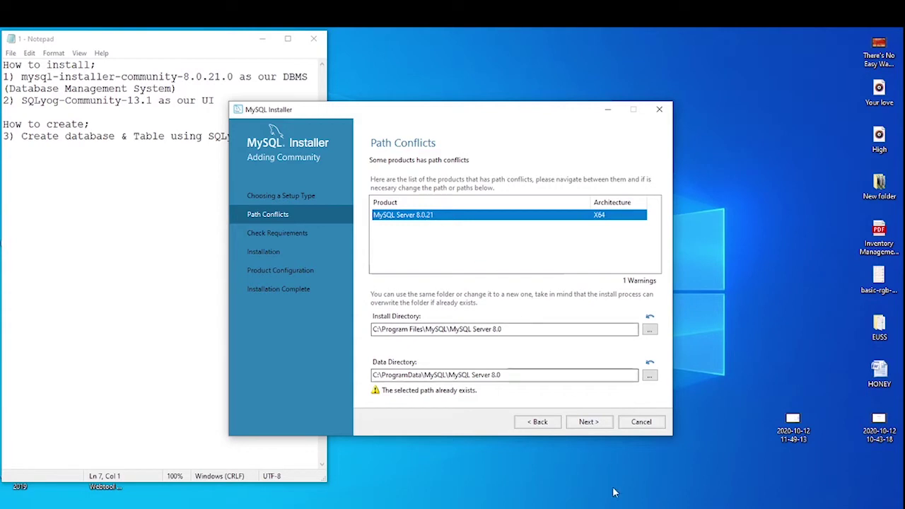
click(588, 421)
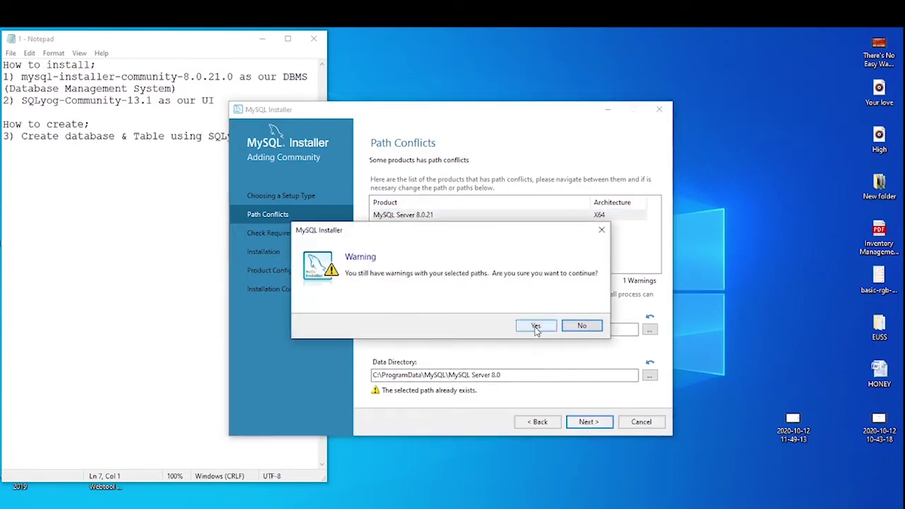
click(535, 325)
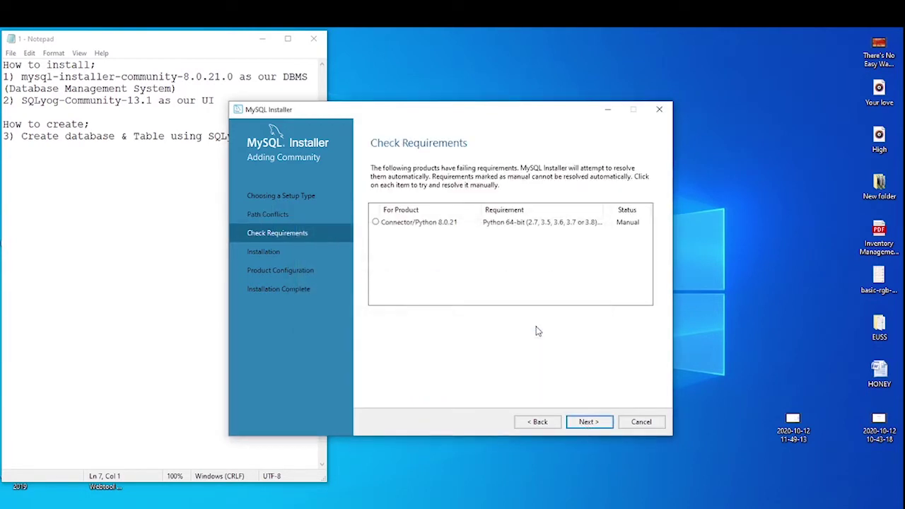
click(418, 223)
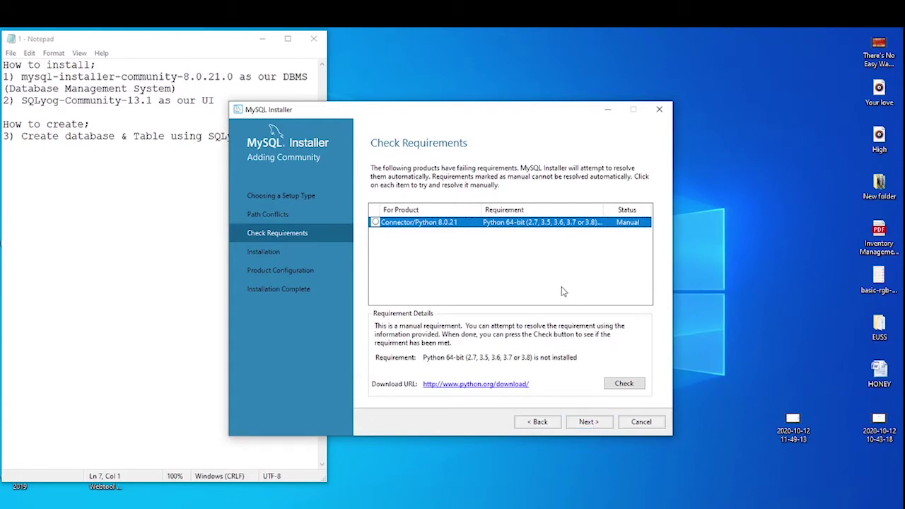
click(588, 422)
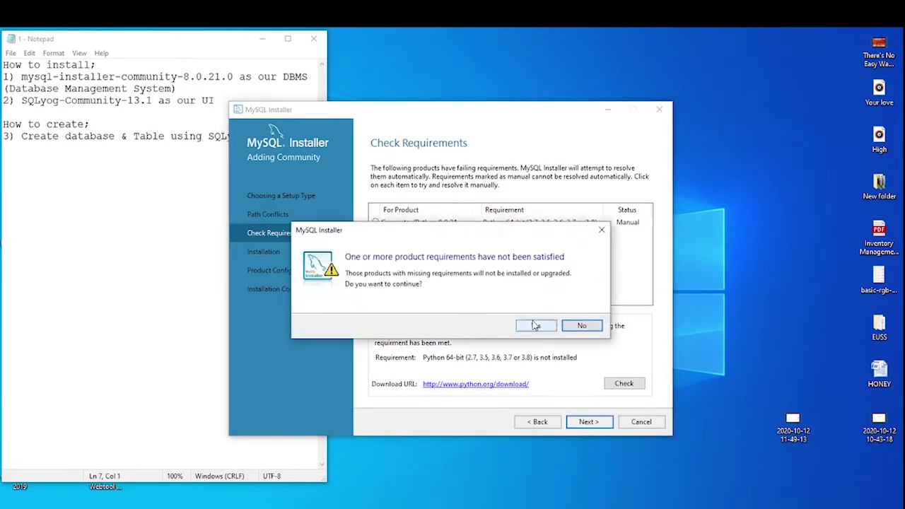
click(532, 326)
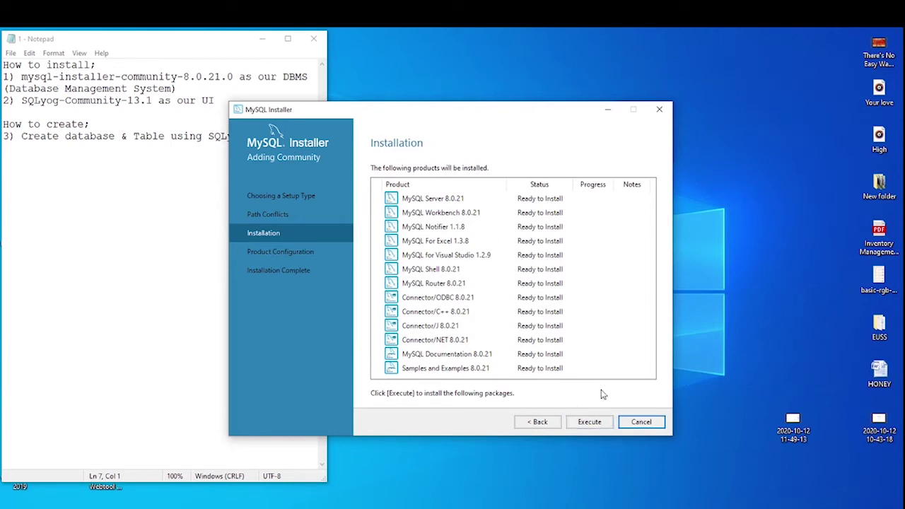
Install all 13 listed MySQL products, then advance to Product Configuration once each shows Complete.
click(601, 423)
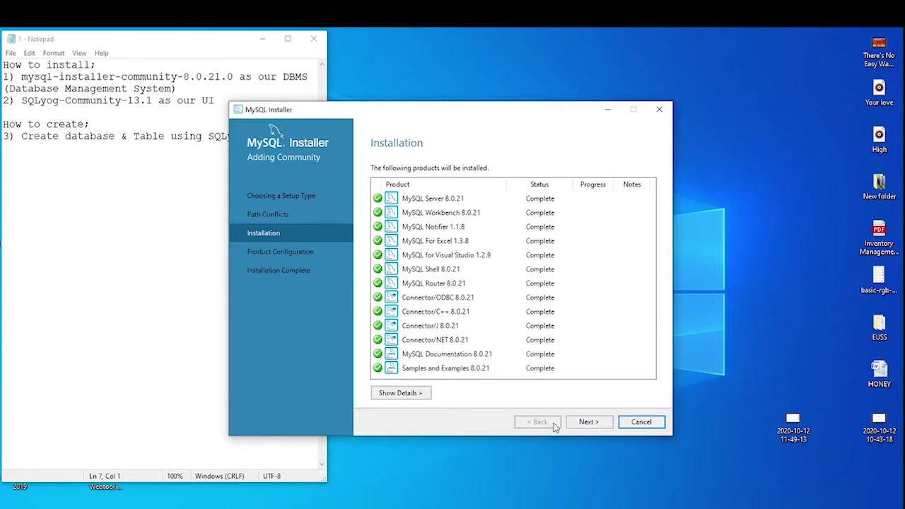
click(590, 425)
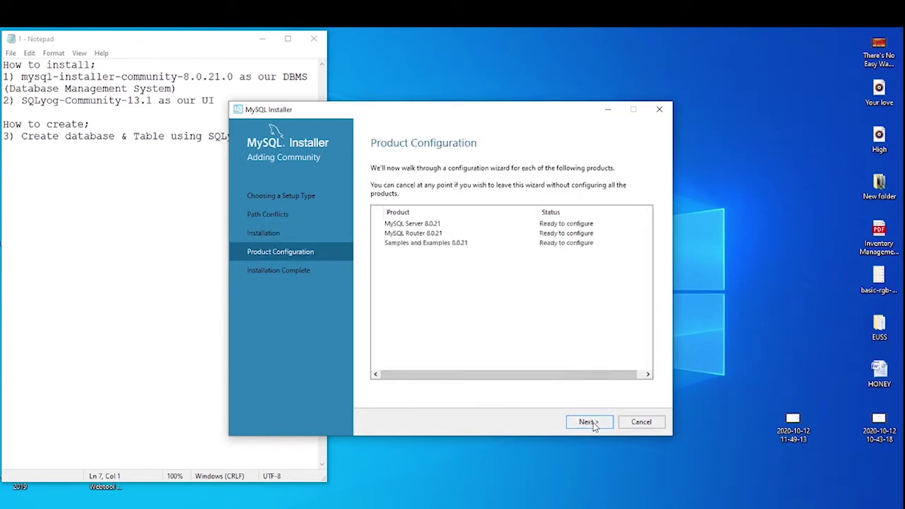
Keep standalone server, Development Computer networking on port 3306 and strong password authentication.
click(590, 423)
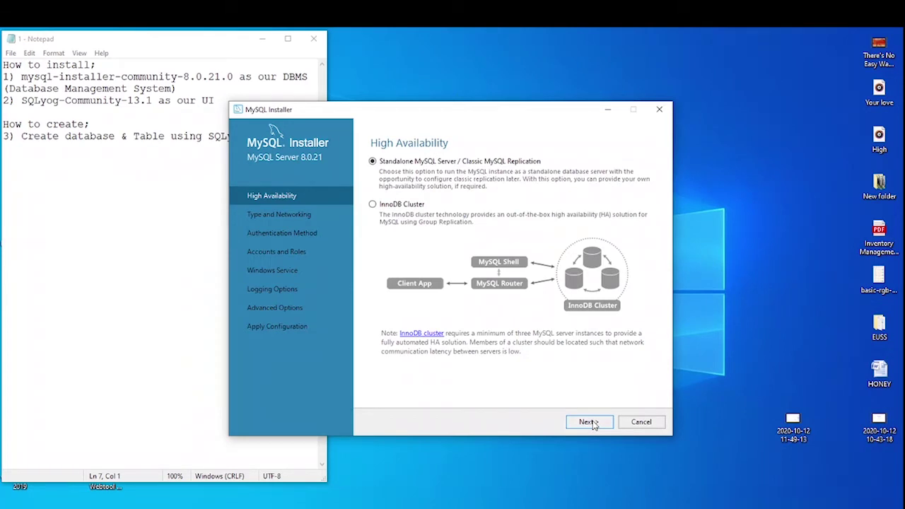
click(595, 423)
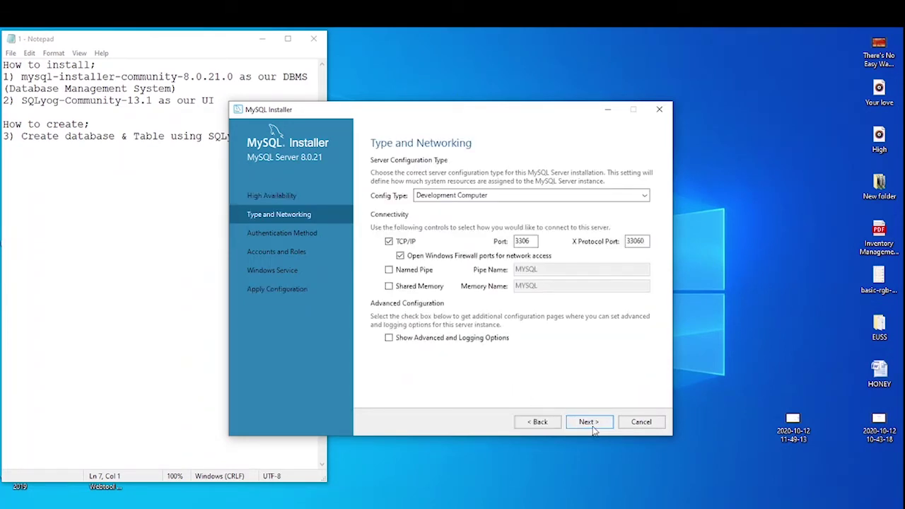
click(593, 425)
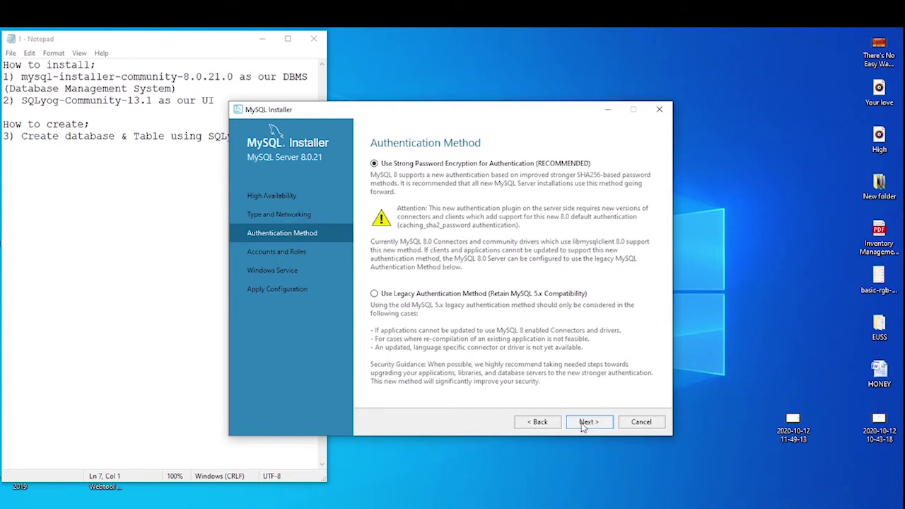
click(584, 425)
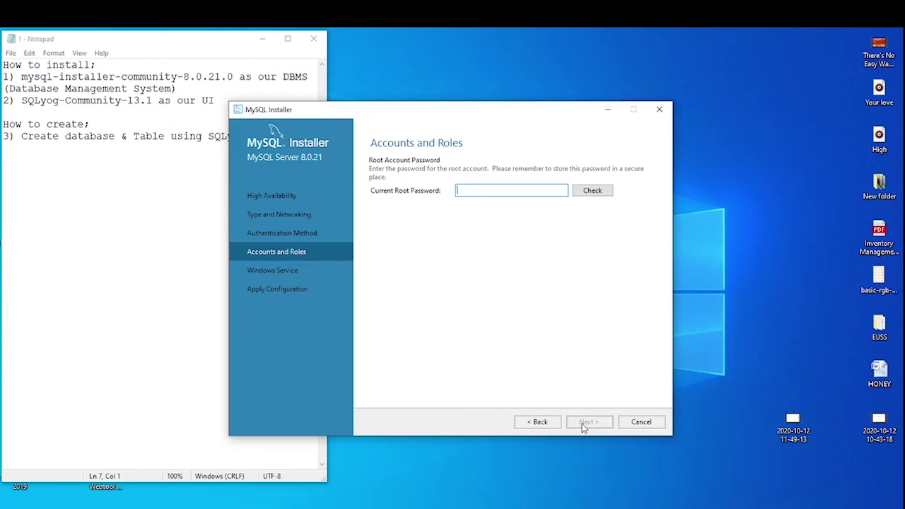
Enter the current root account password, verify it with Check, and continue.
text(r)
text(2345678)
click(591, 192)
click(588, 422)
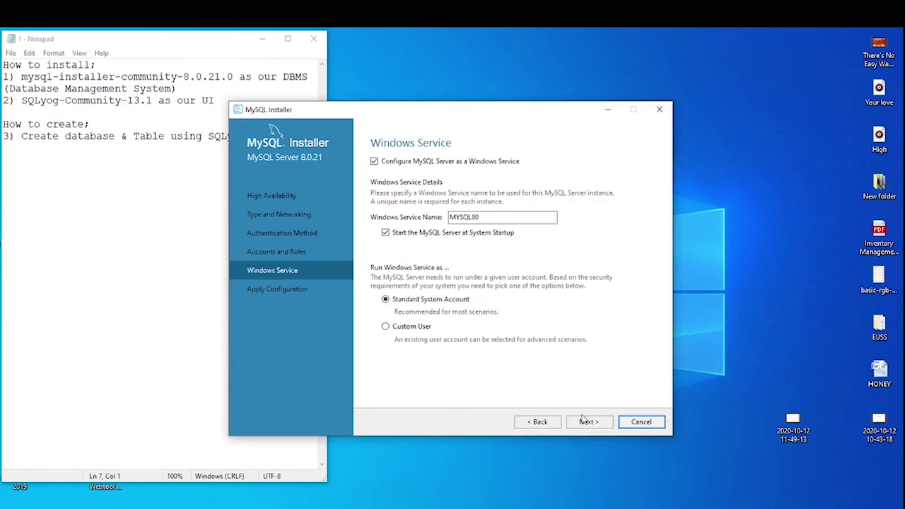
Accept the MYSQL80 Windows service settings, execute the server configuration, and finish it.
click(588, 424)
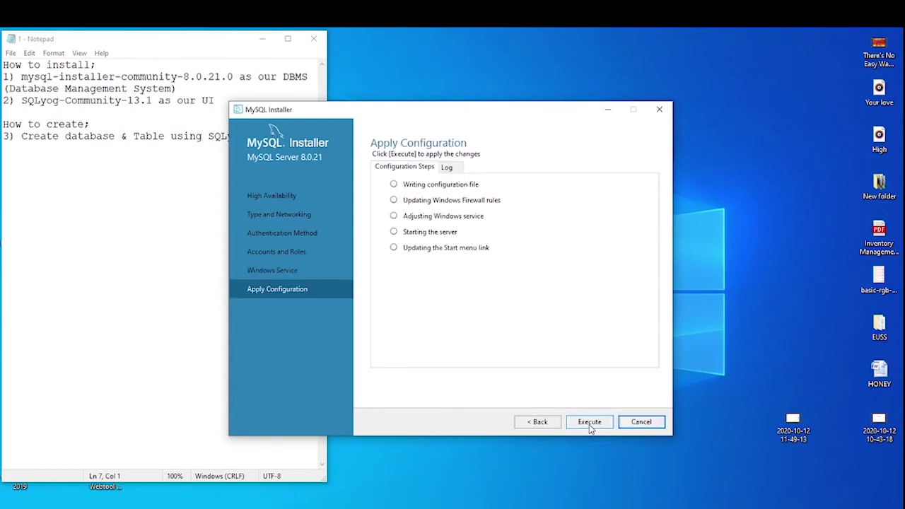
click(587, 423)
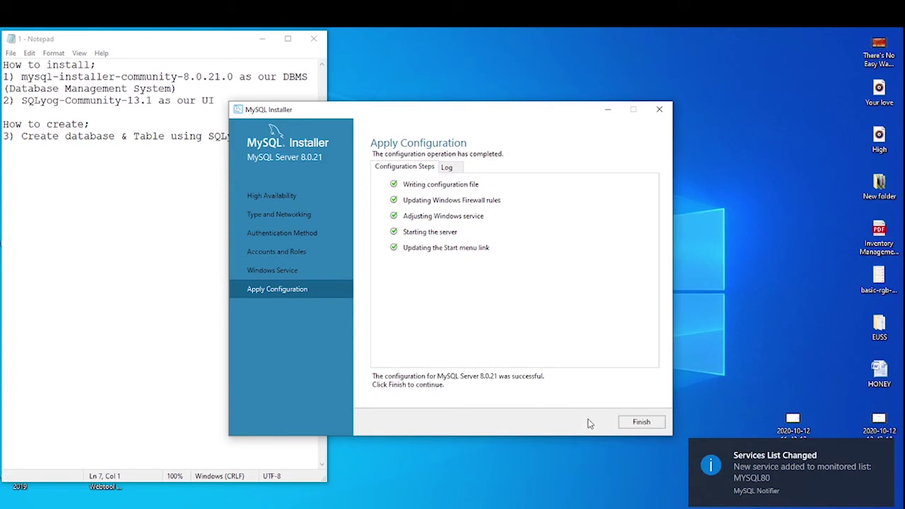
click(636, 425)
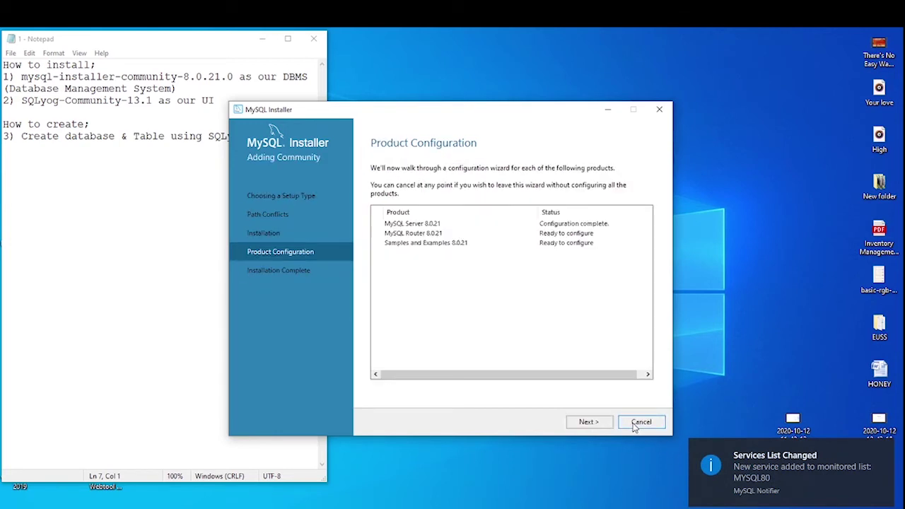
Skip MySQL Router bootstrapping and advance to the Samples and Examples configuration.
click(597, 425)
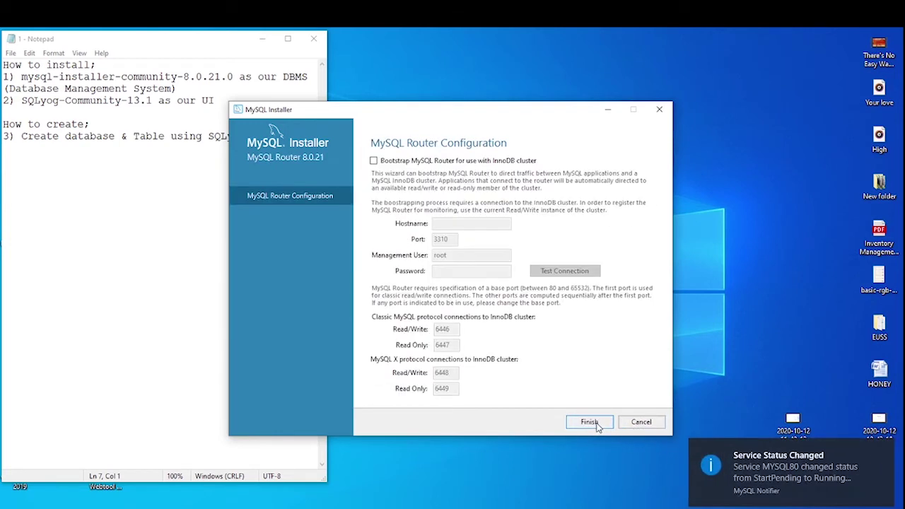
click(596, 426)
click(588, 426)
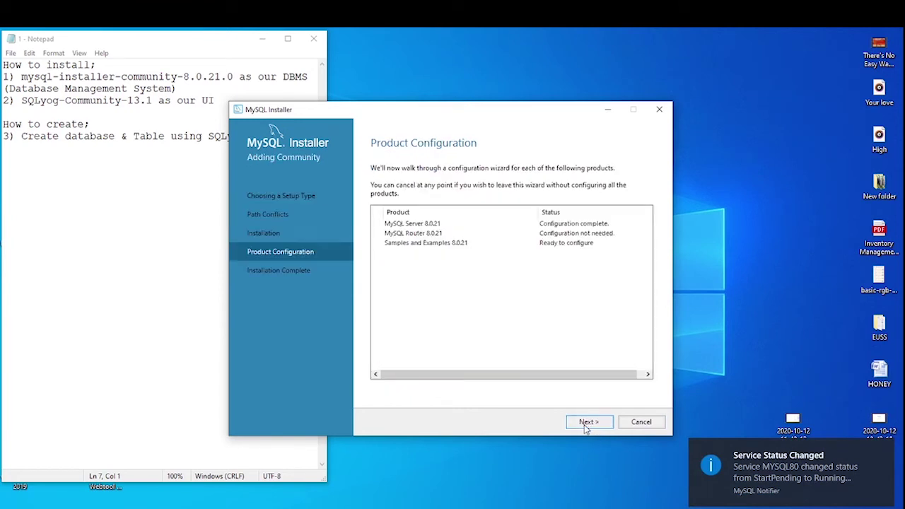
click(586, 422)
click(443, 348)
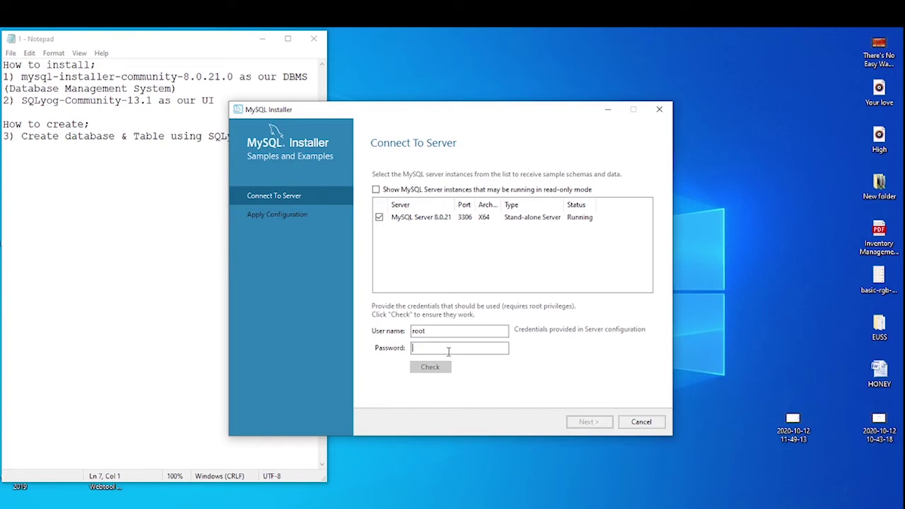
Verify the root connection with its password, execute the Samples and Examples configuration, and finish installing.
text(root1)
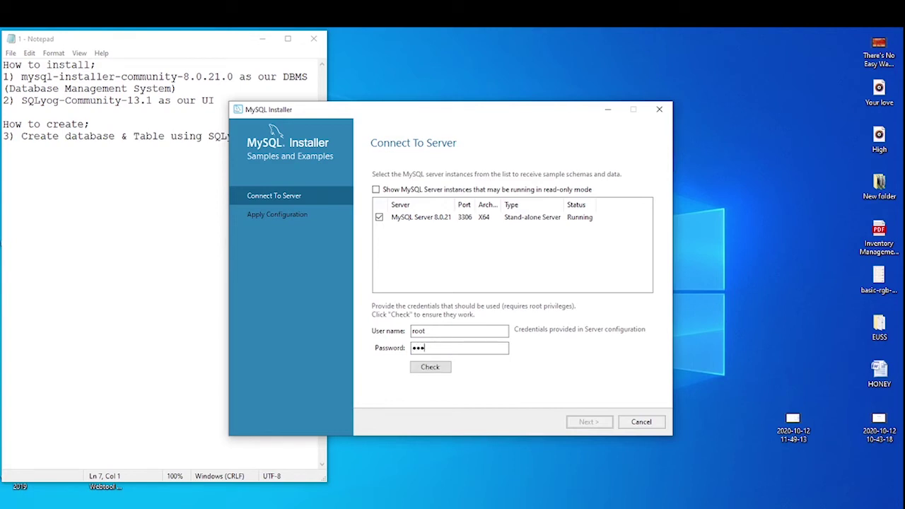
text(2345)
click(433, 369)
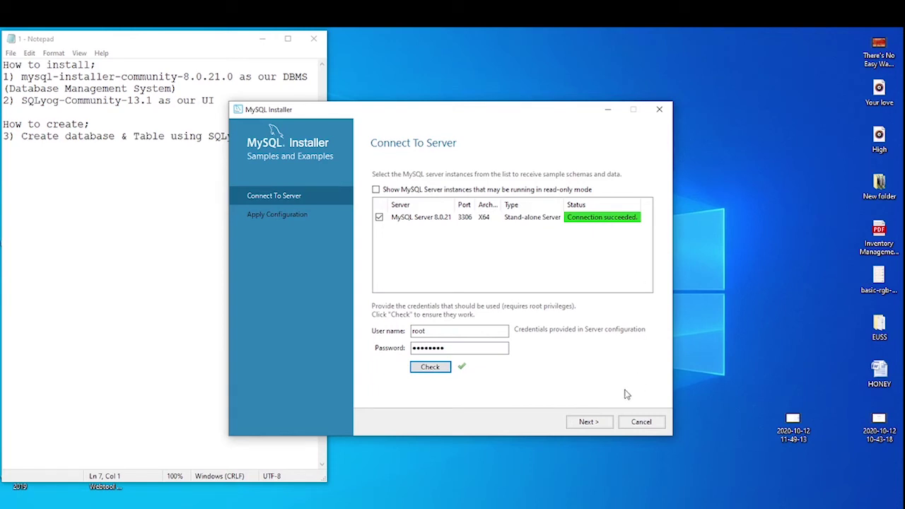
click(592, 426)
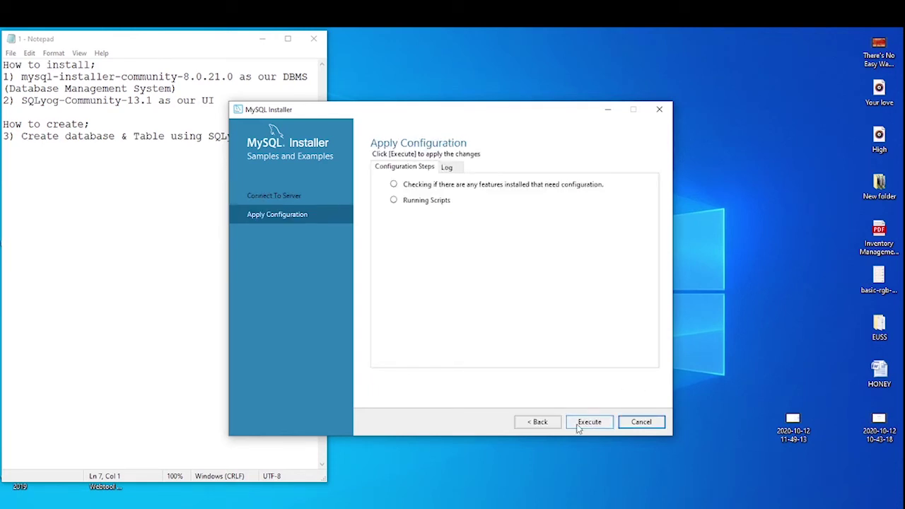
click(587, 424)
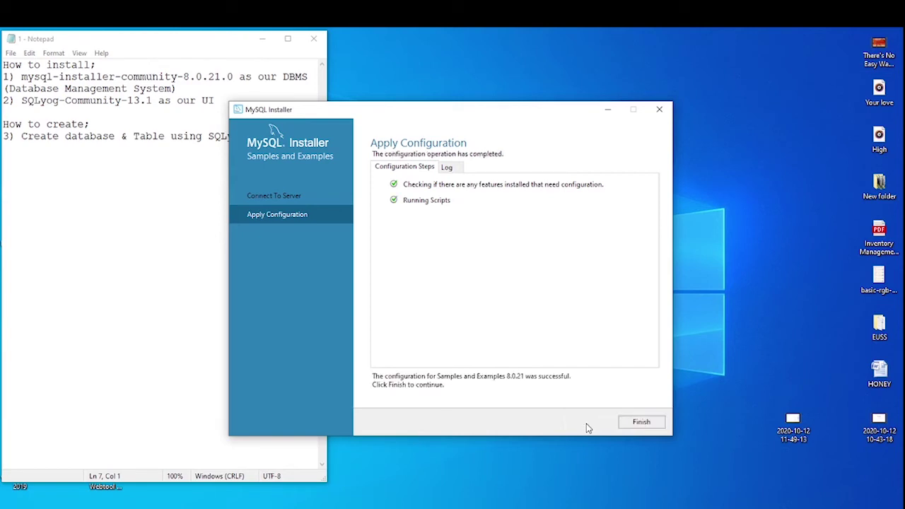
click(644, 423)
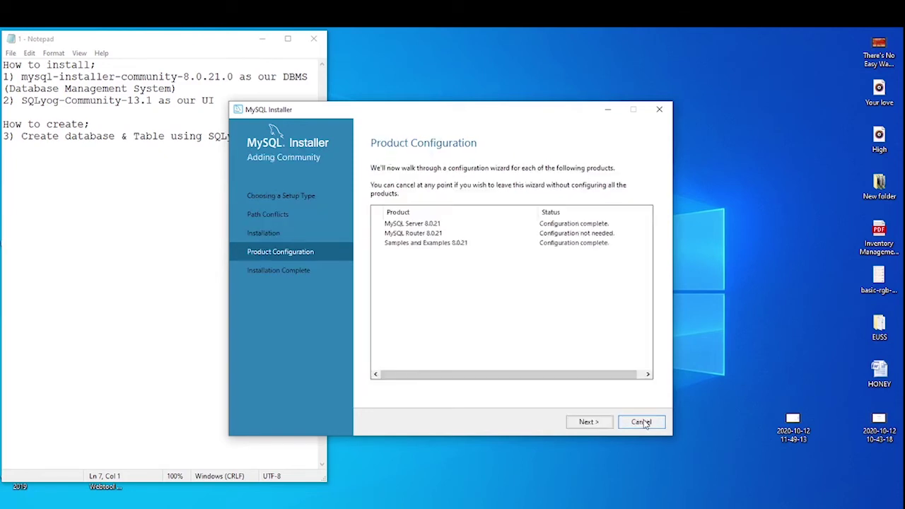
click(587, 421)
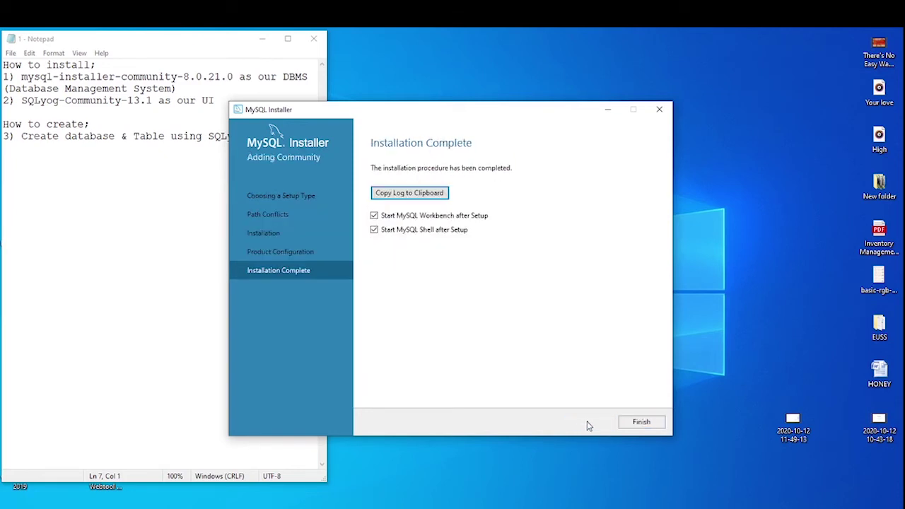
click(643, 422)
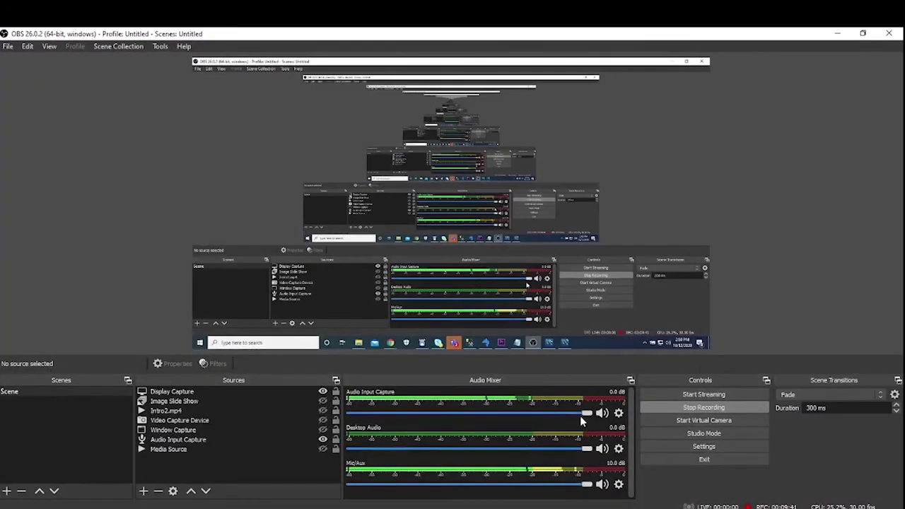
Minimize OBS Studio to reveal the MySQL Workbench welcome screen and MySQL Shell.
click(833, 34)
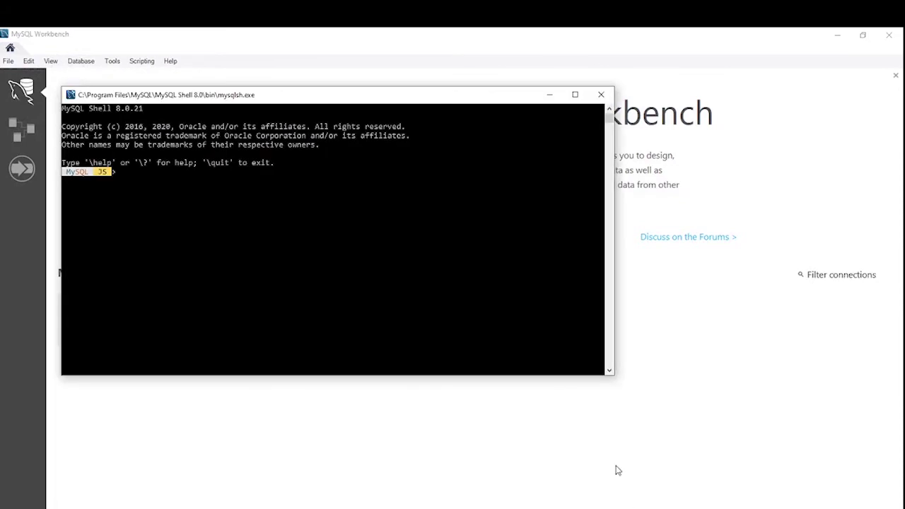
Move the MySQL Shell window aside and quit it using exit and \quit at the JS prompt.
drag(395, 100, 428, 183)
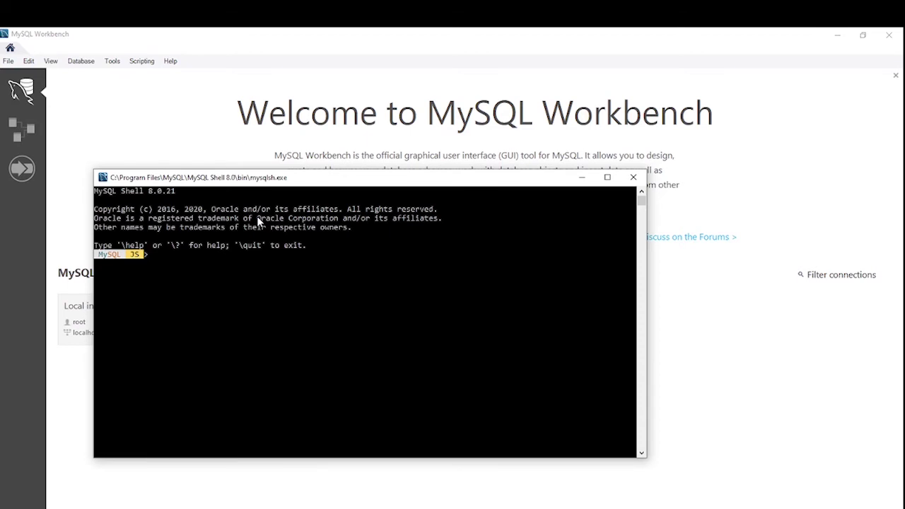
text(exi)
key(Return)
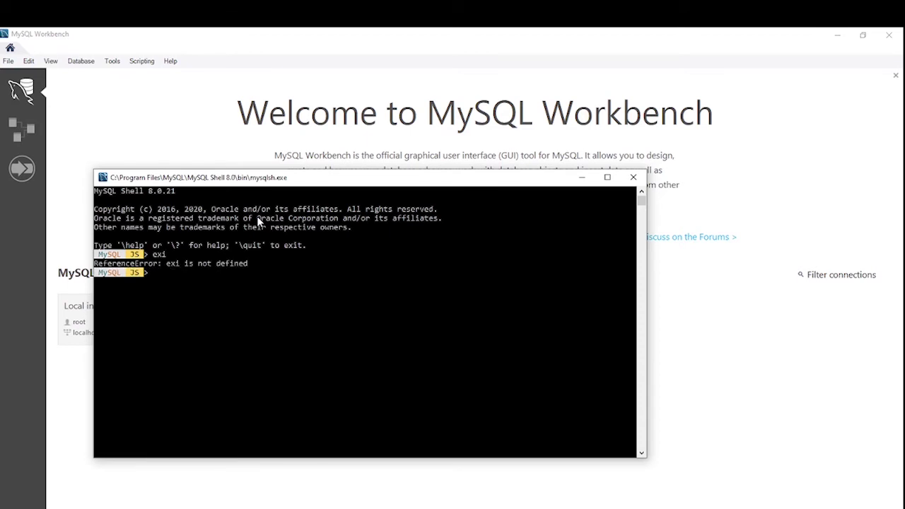
text(exit)
key(Return)
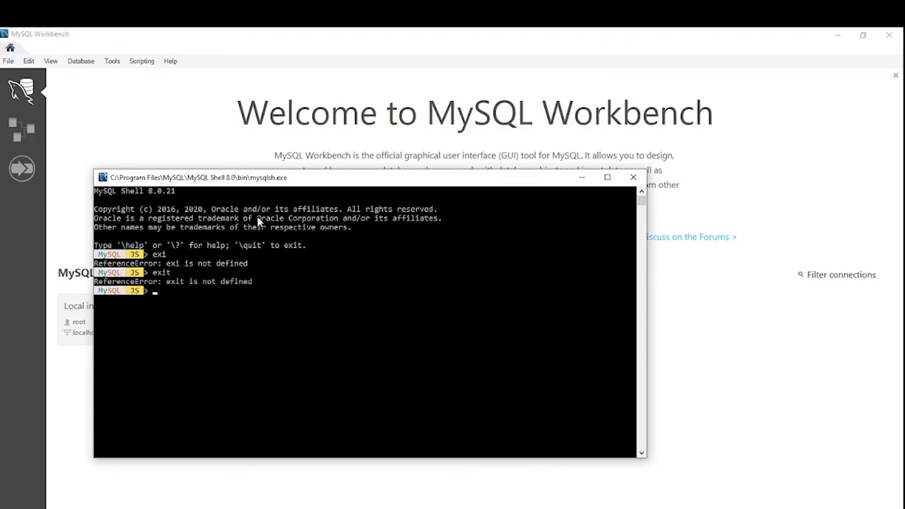
text(\quit)
key(BackSpace)
key(BackSpace)
key(BackSpace)
key(BackSpace)
text(quit)
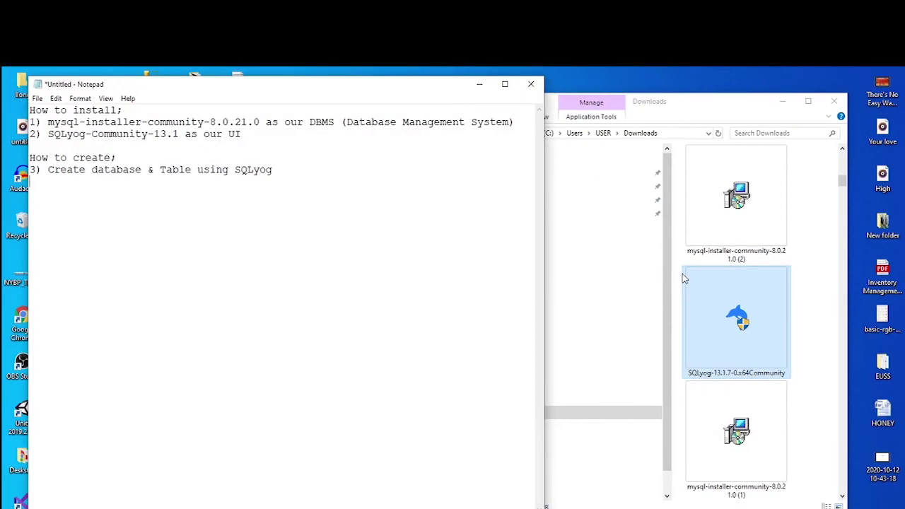
Start the SQLyog Community installer, confirm the setup language and accept the license agreement.
double_click(735, 324)
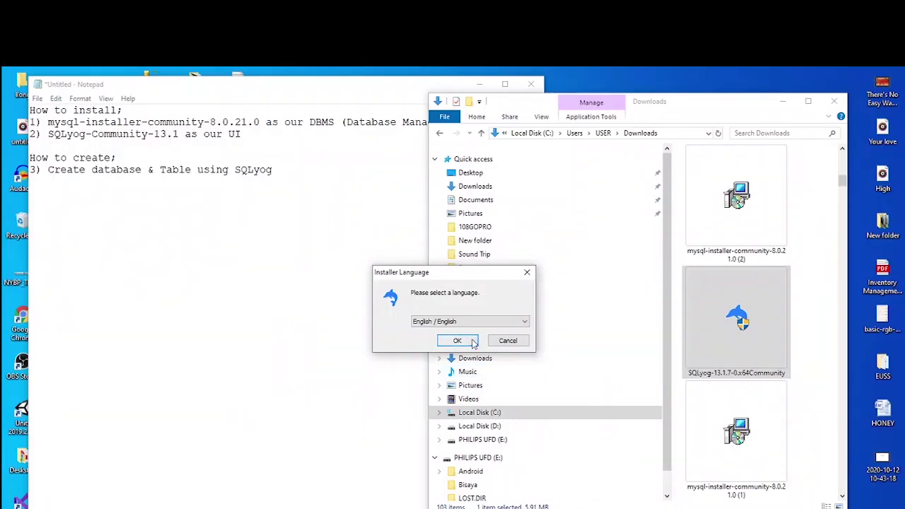
click(457, 339)
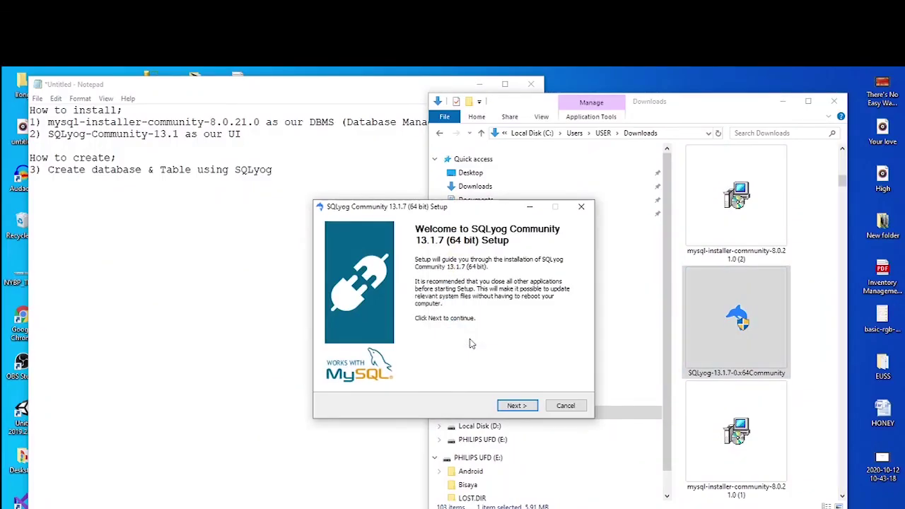
click(515, 404)
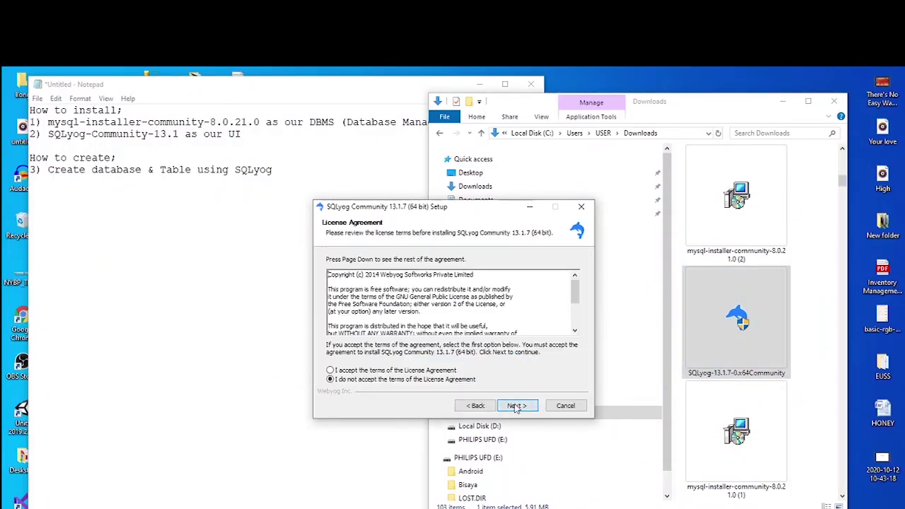
click(385, 370)
Install with the default components and folder, then finish setup and launch SQLyog.
click(515, 405)
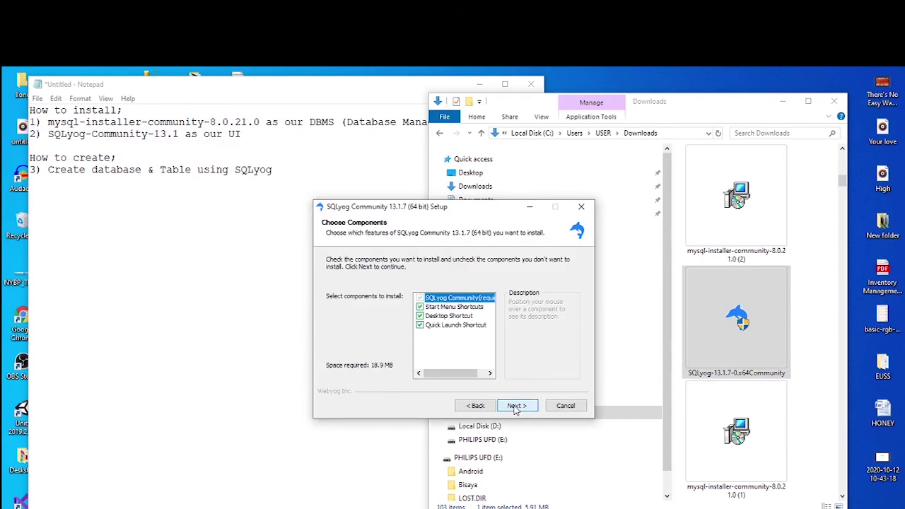
click(515, 406)
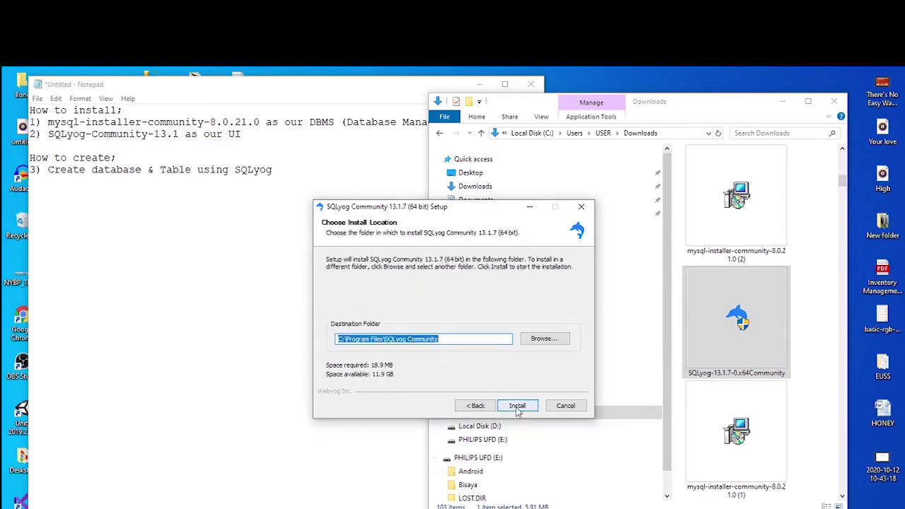
click(516, 406)
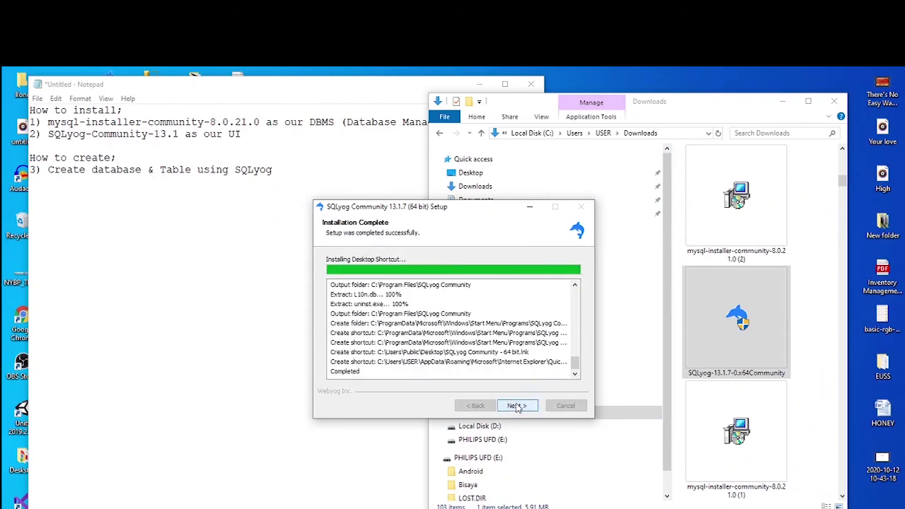
click(517, 407)
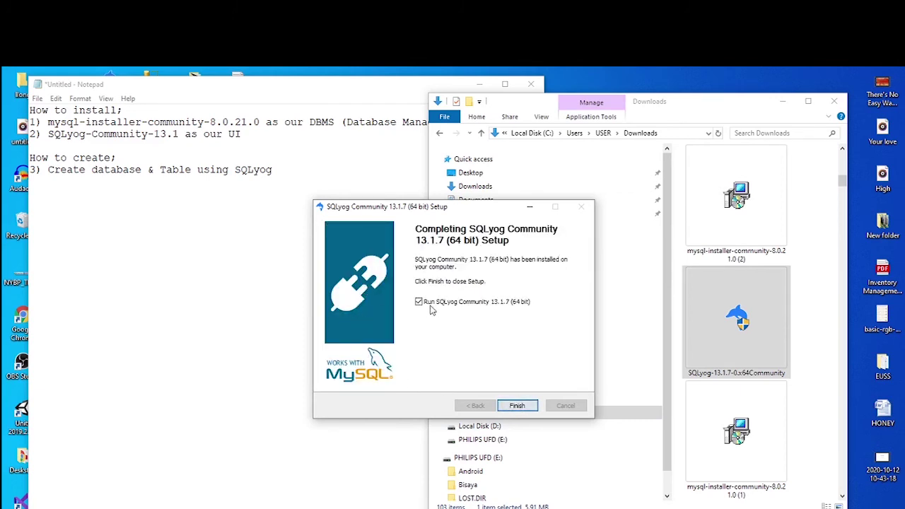
click(517, 406)
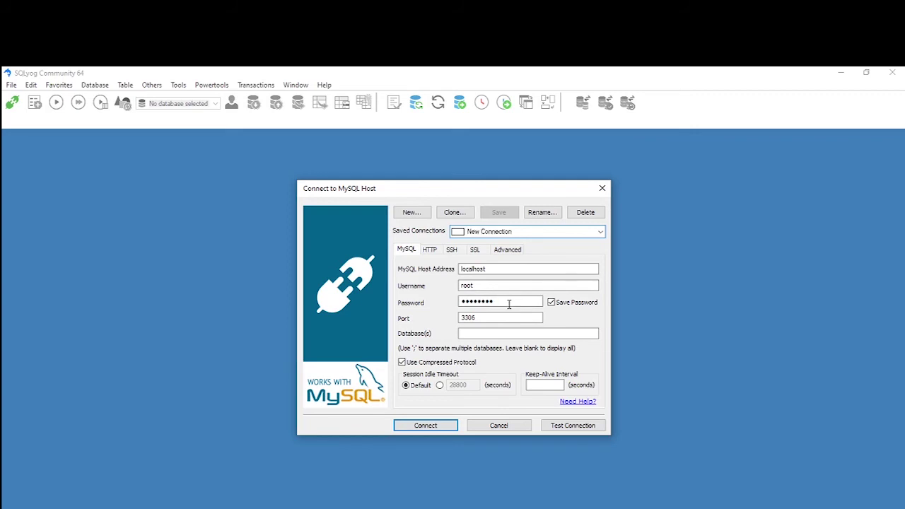
Replace the root password, connect to localhost as root on port 3306, and save the connection changes.
double_click(507, 302)
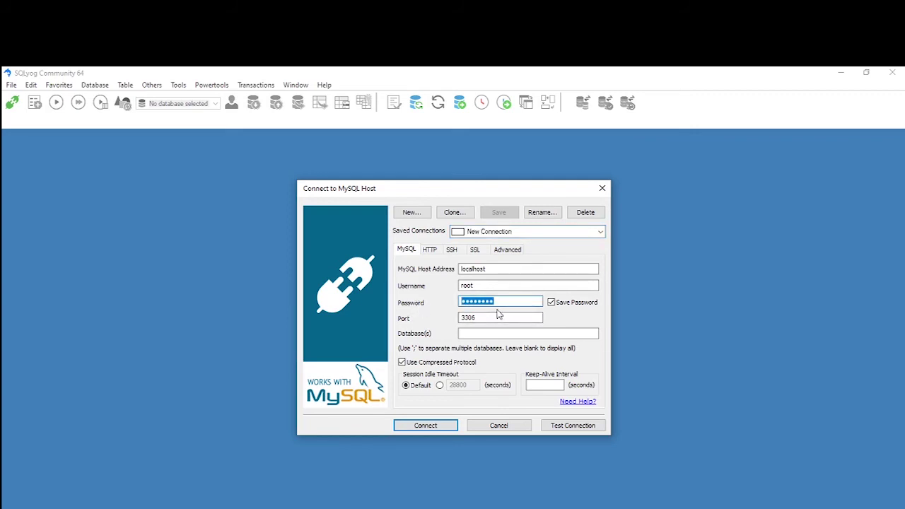
text(roo)
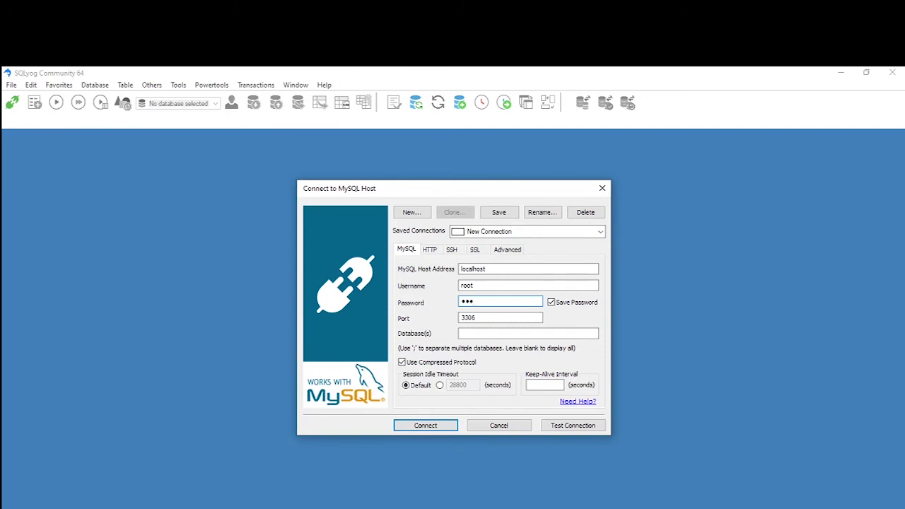
text(t)
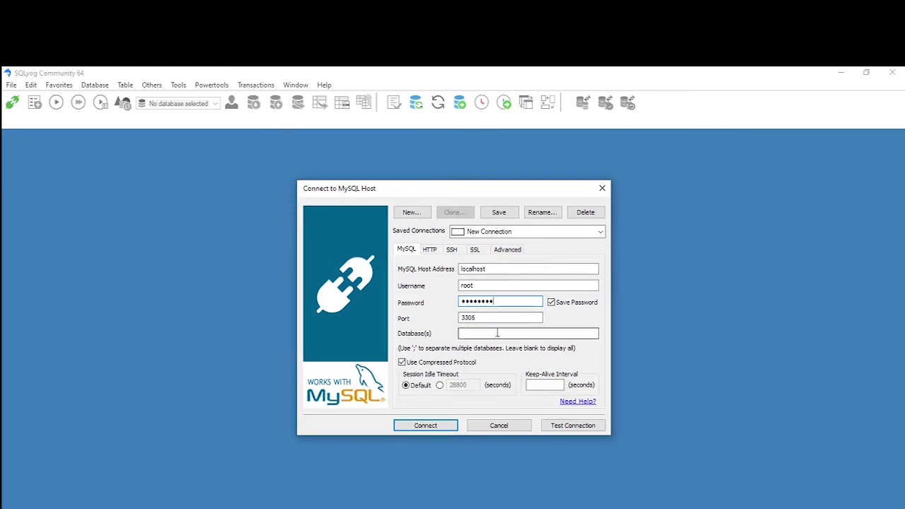
click(428, 427)
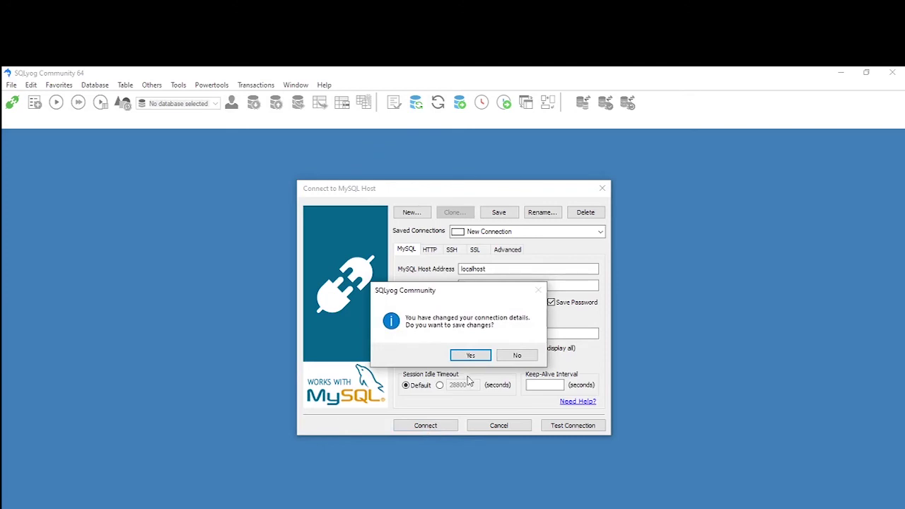
click(477, 357)
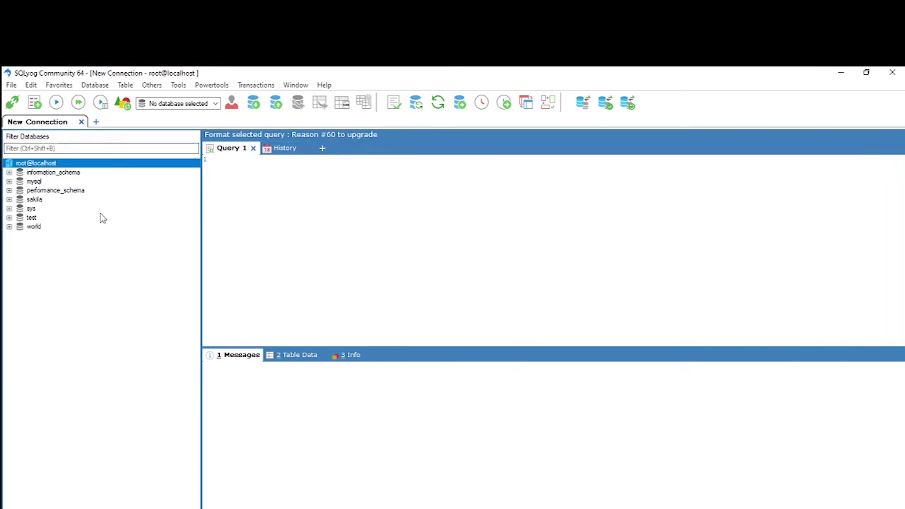
Create a new database named Inventory on root@localhost.
right_click(51, 165)
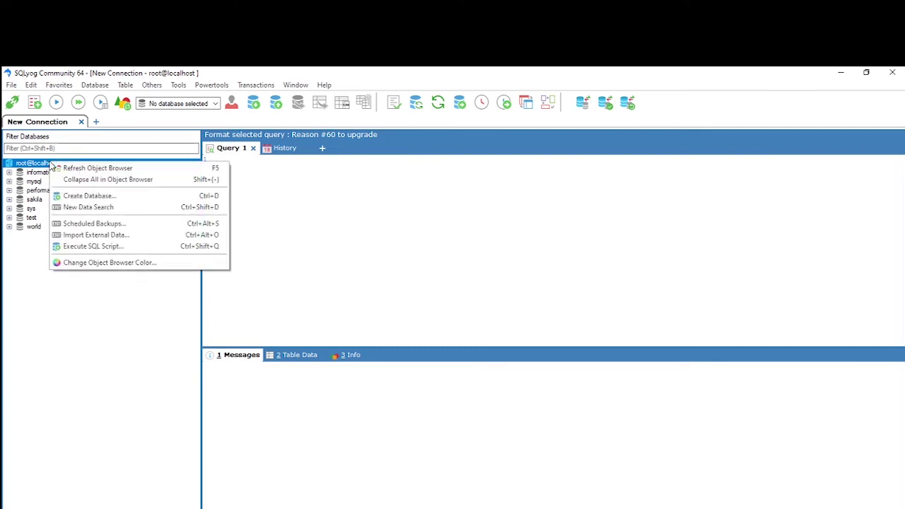
click(80, 196)
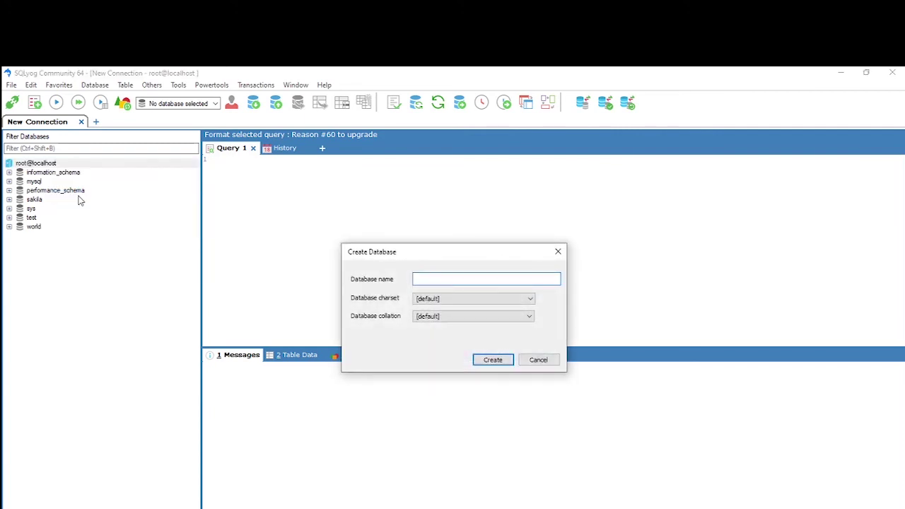
text(Inveno)
key(BackSpace)
key(BackSpace)
key(BackSpace)
text(tory)
click(492, 361)
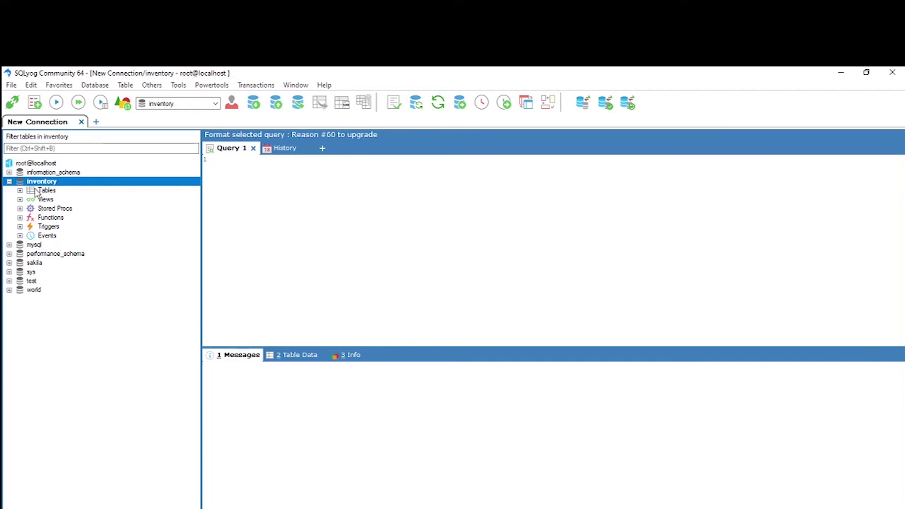
Start a new table named user in the inventory database.
click(44, 190)
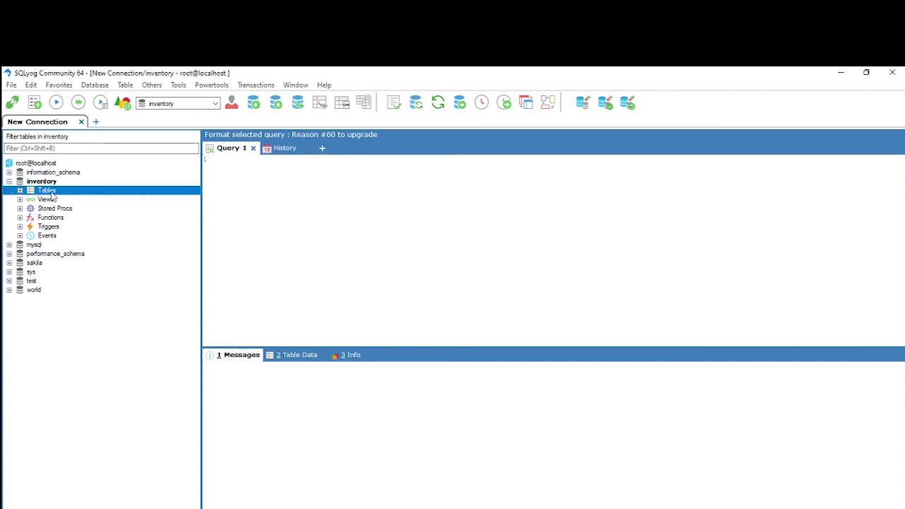
right_click(53, 193)
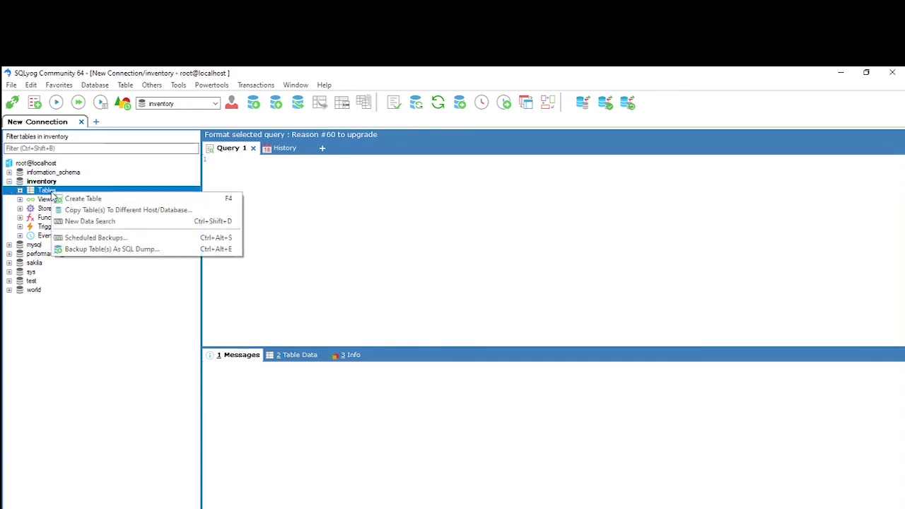
click(88, 199)
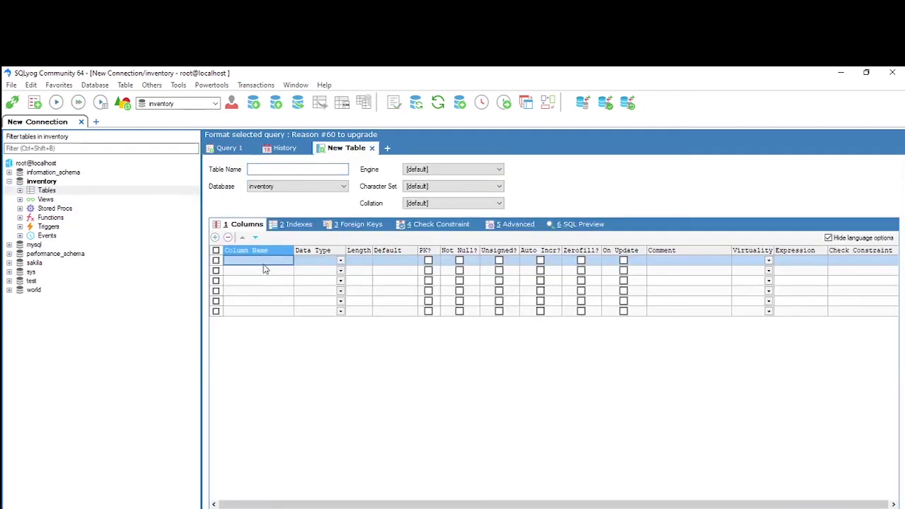
click(274, 168)
text(user)
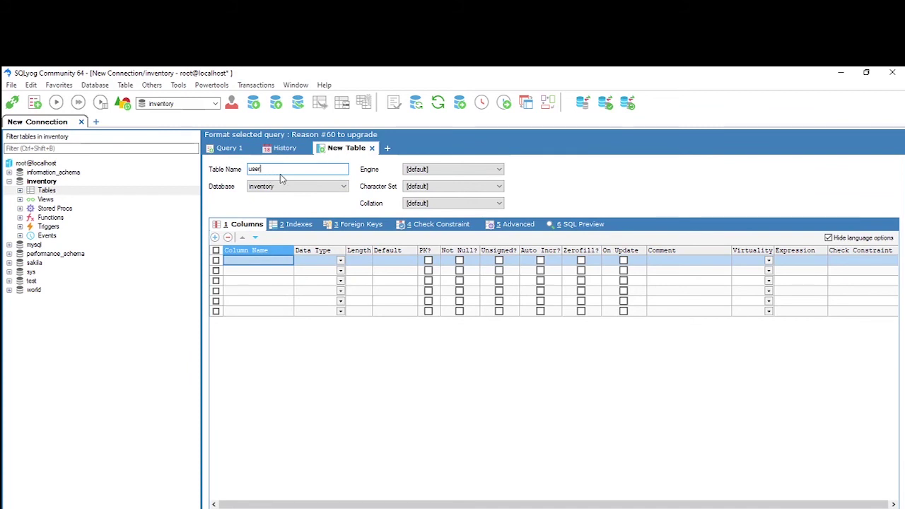
click(345, 186)
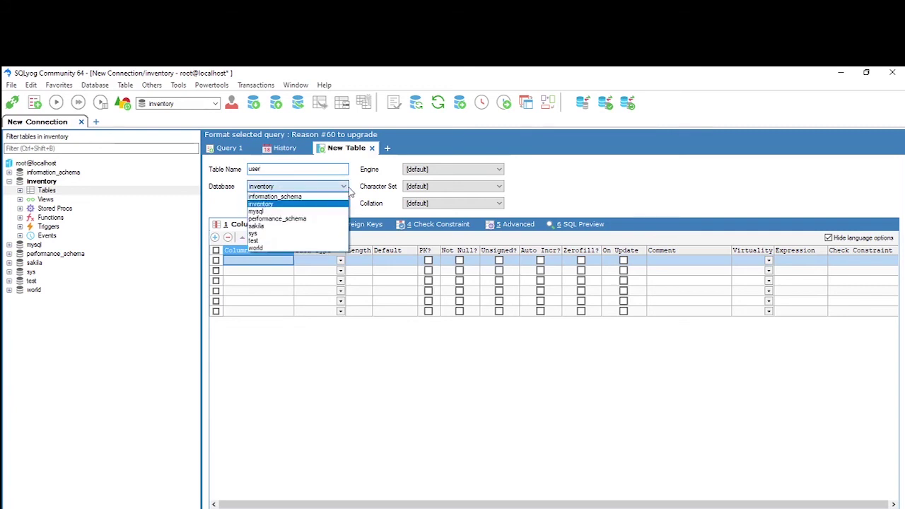
click(258, 205)
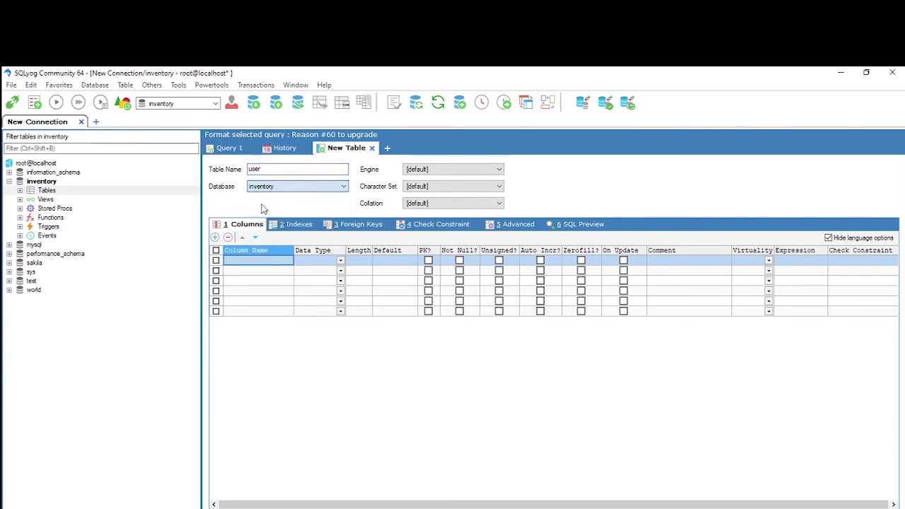
click(250, 260)
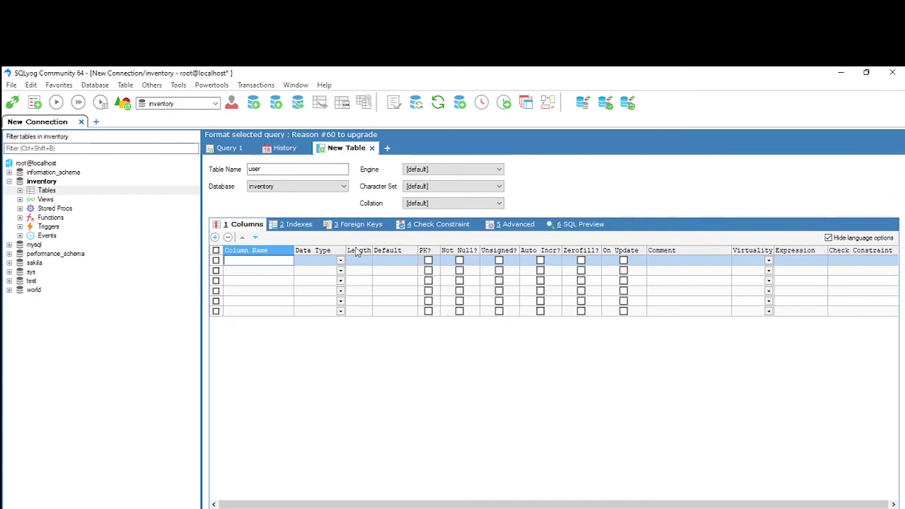
Add a User column with data type char and length 20.
text(User)
click(340, 261)
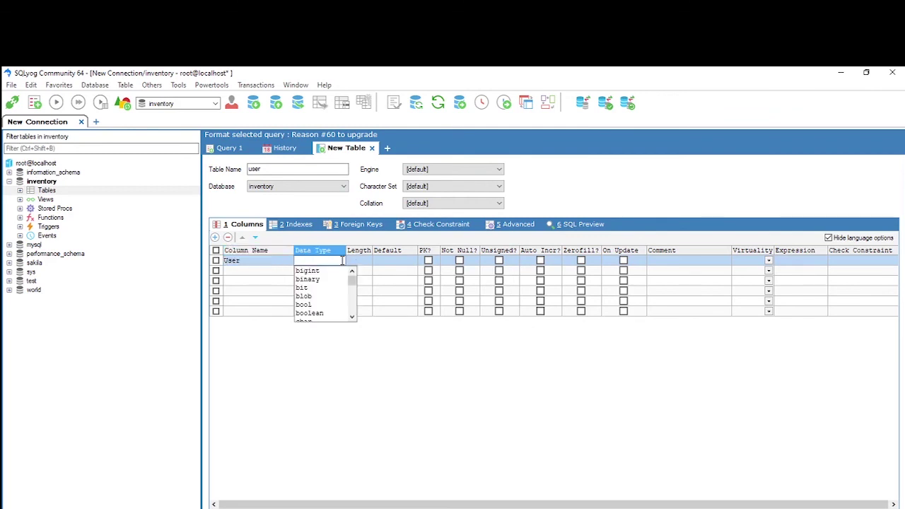
drag(351, 289, 353, 294)
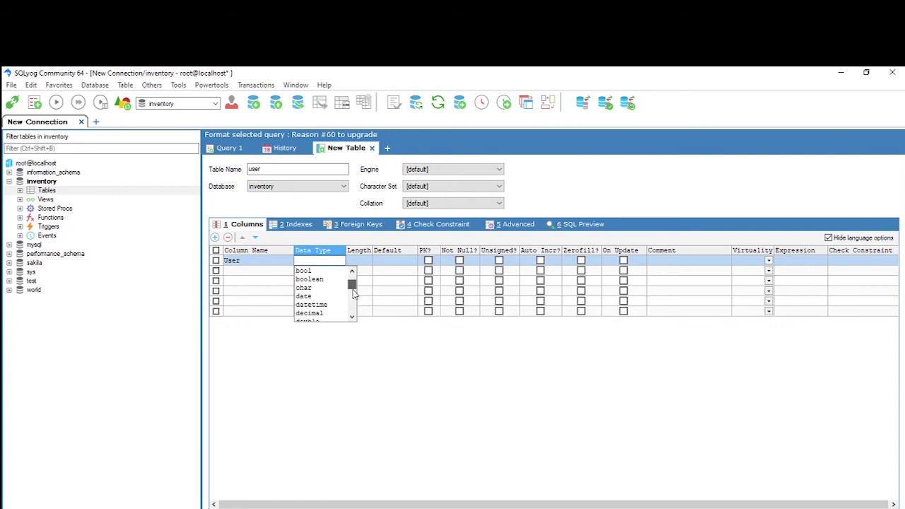
scroll(353, 293, down, 2)
scroll(341, 298, up, 3)
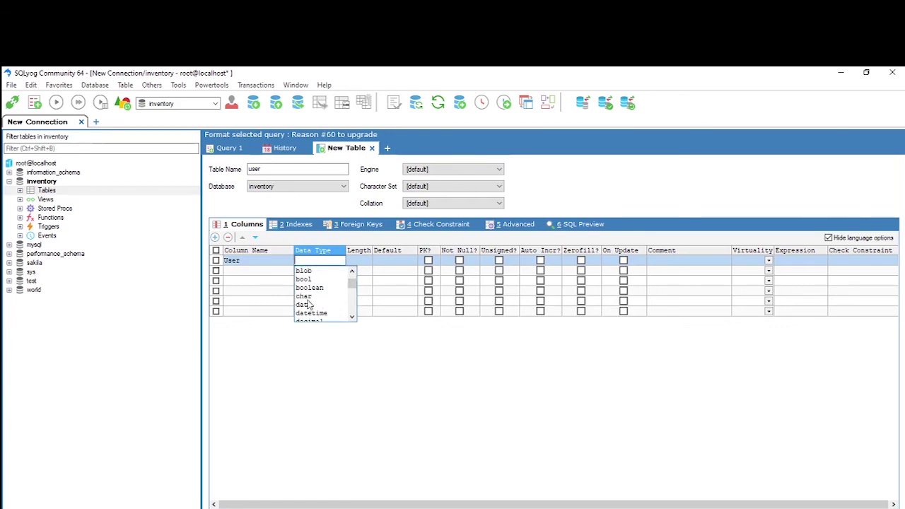
click(308, 296)
click(364, 261)
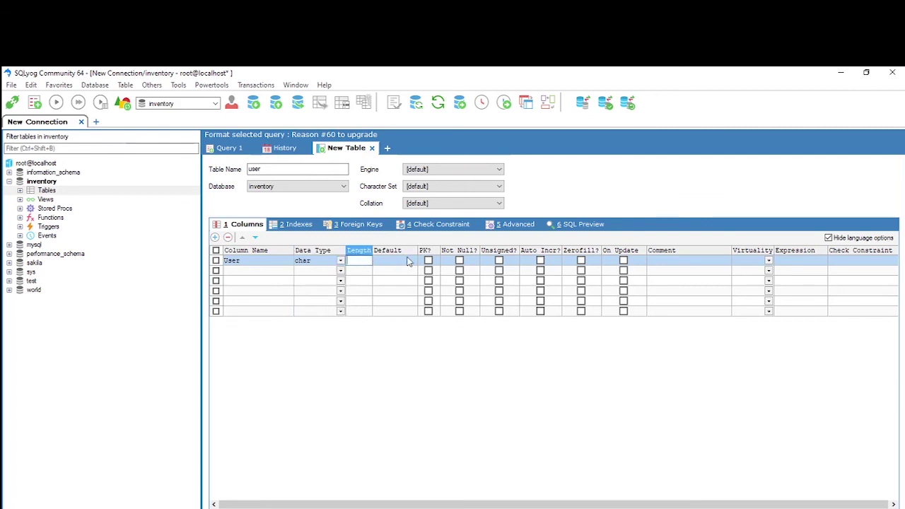
text(20)
Add a Password column with data type char and length 20.
click(257, 274)
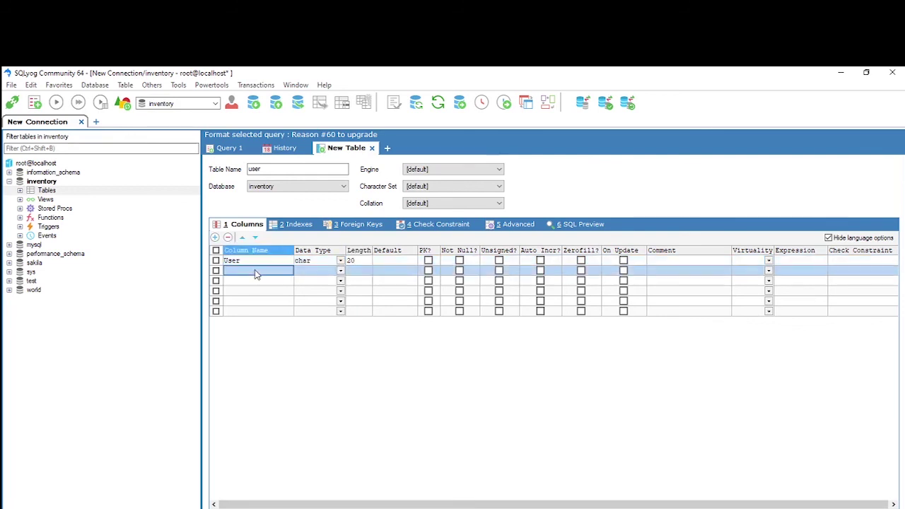
click(251, 271)
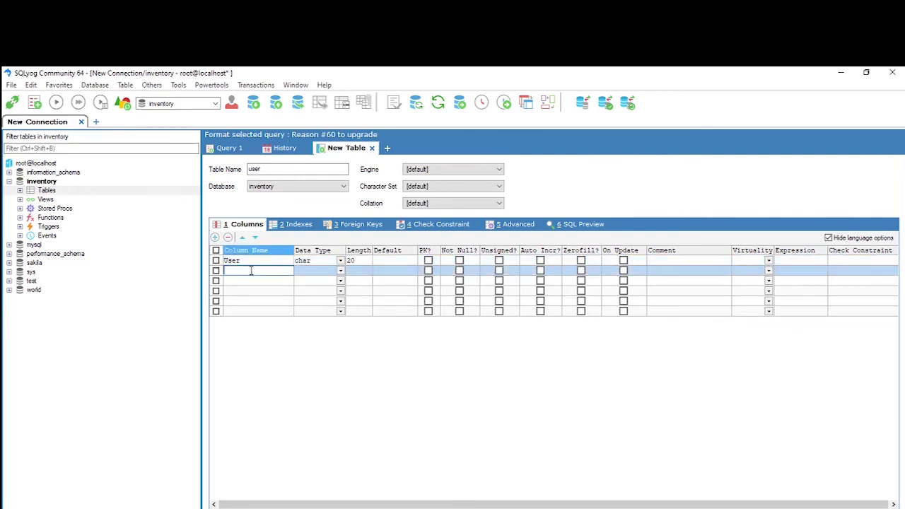
text(Pa)
text(ss)
text(w)
text(word)
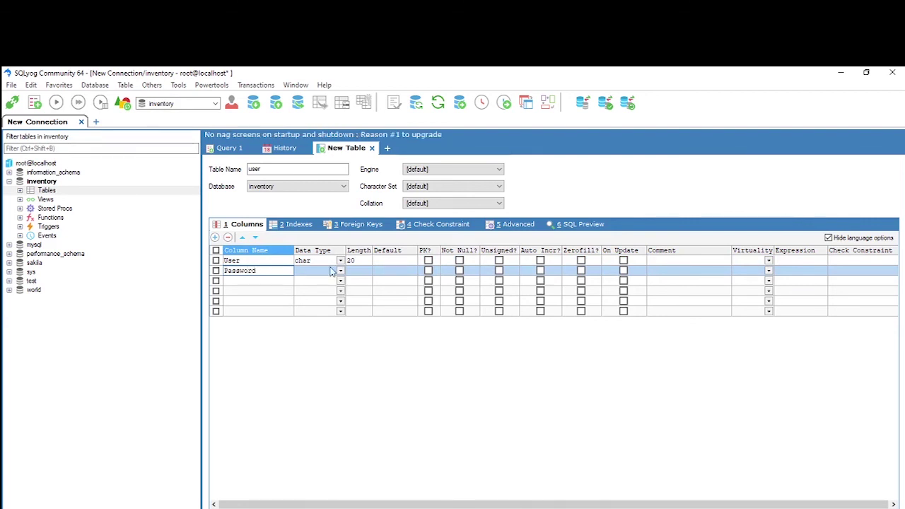
click(320, 273)
click(340, 270)
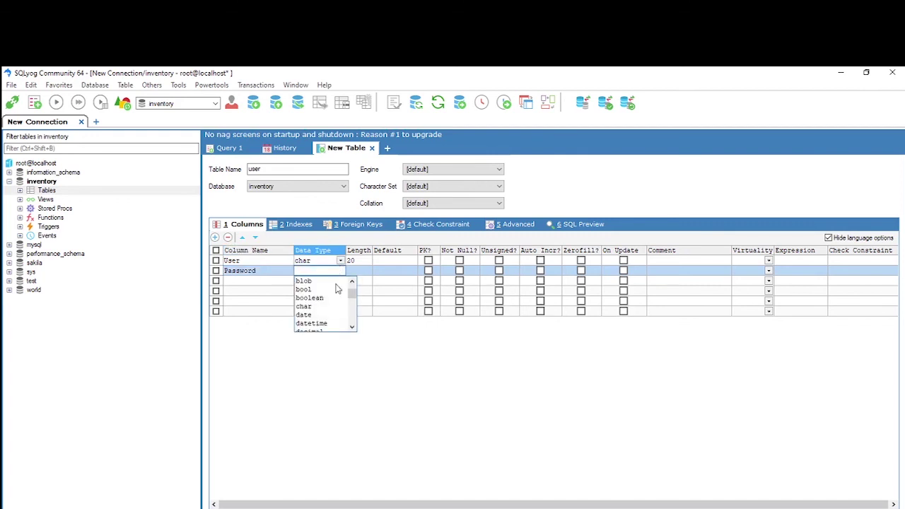
click(308, 307)
click(361, 272)
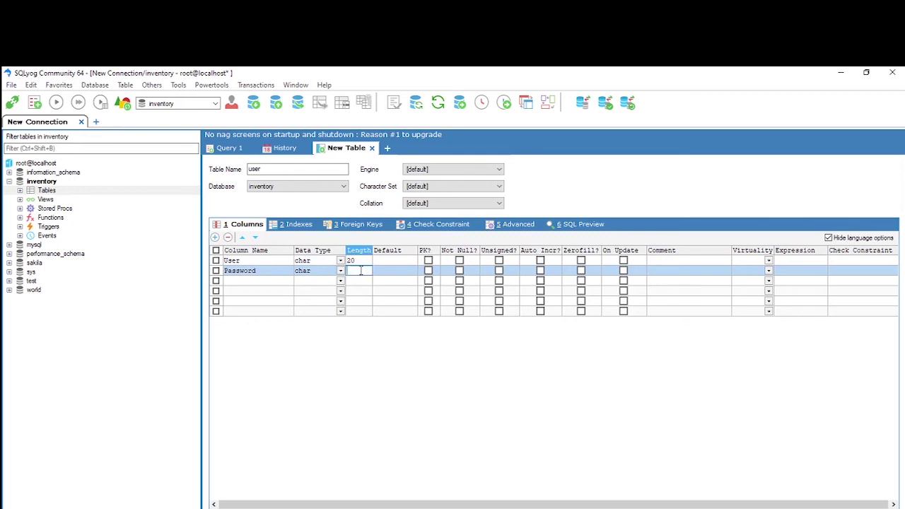
text(20)
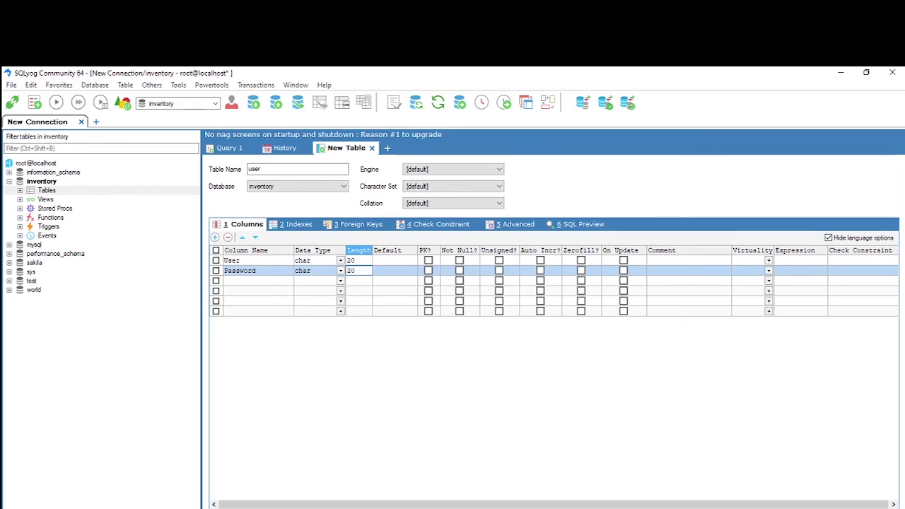
key(Down)
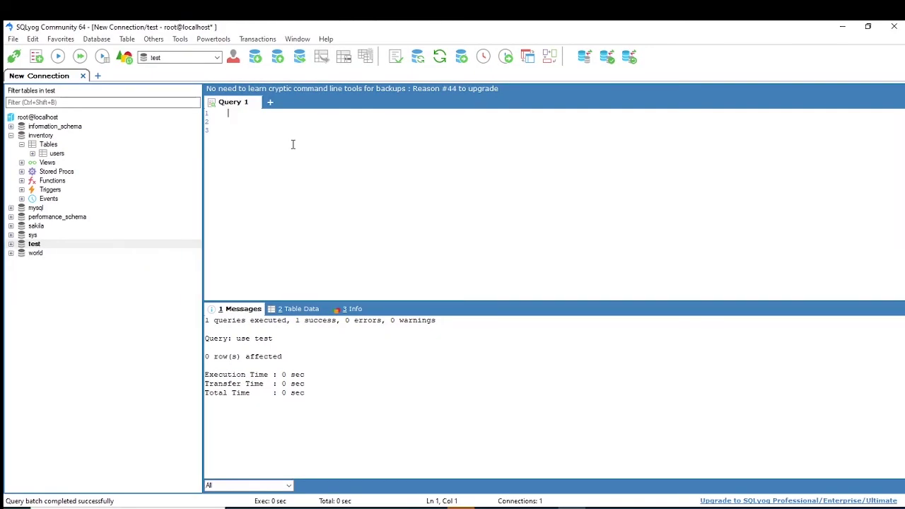
Run USE inventory; then add SELECT * FROM USER; on the next line and try running it.
text(USE inveno)
text(ory;)
click(59, 56)
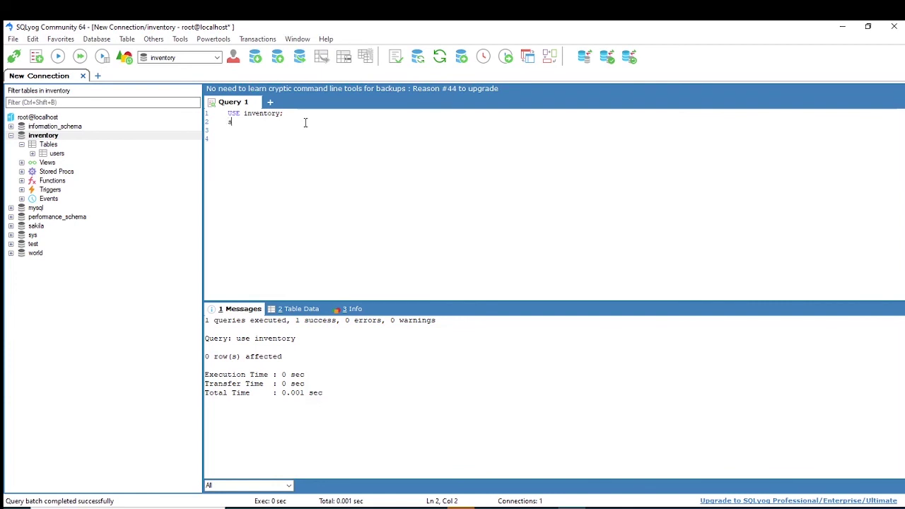
text(elect * FROM USER;)
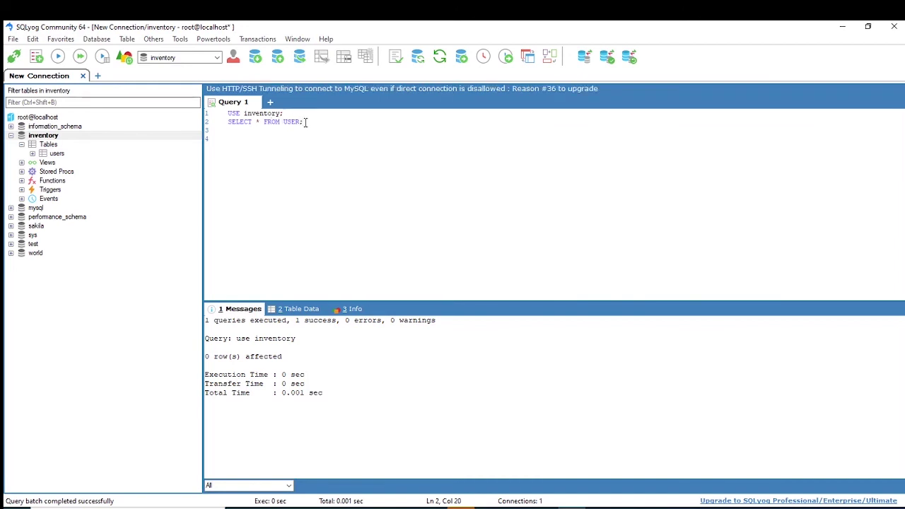
click(60, 57)
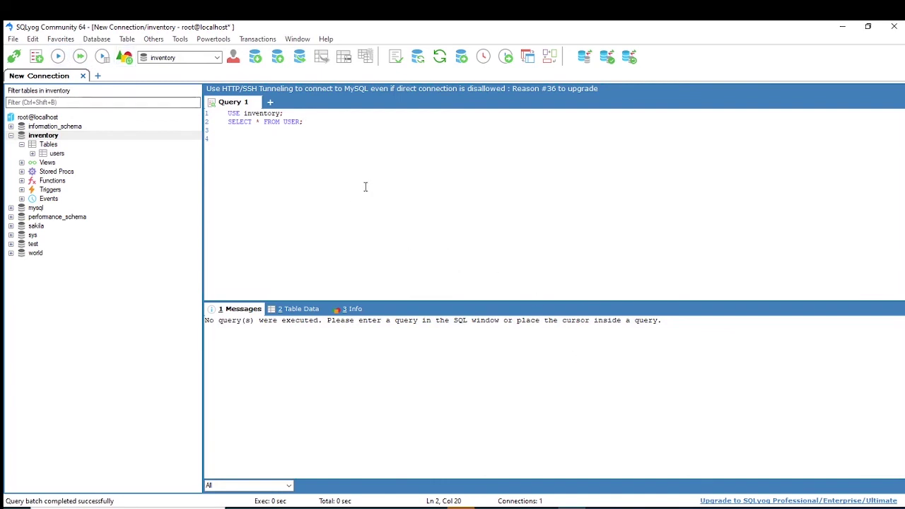
Fix the query to SELECT * FROM users; and run it to return rows user1 and user2.
drag(309, 123, 228, 122)
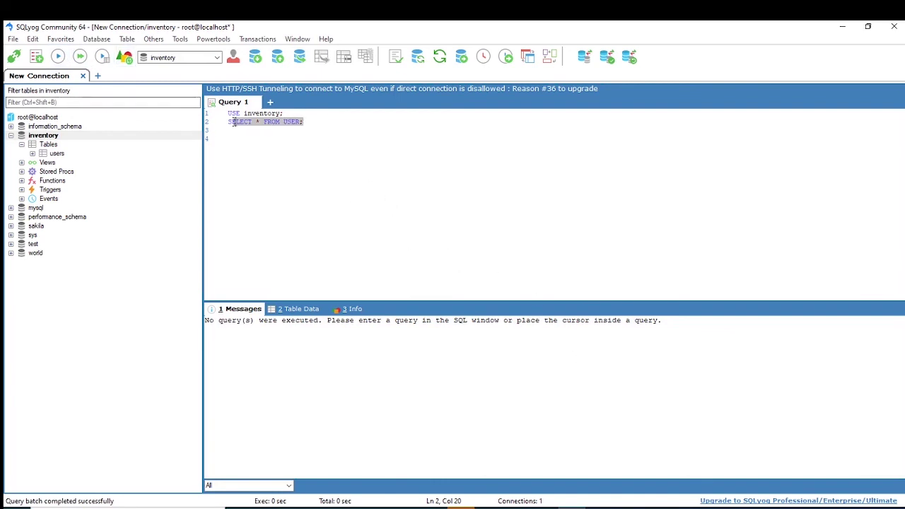
click(58, 58)
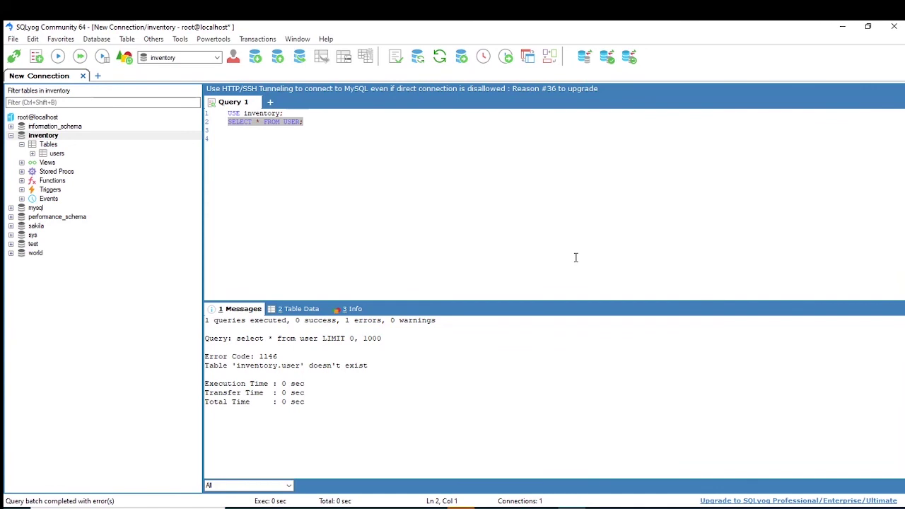
click(326, 131)
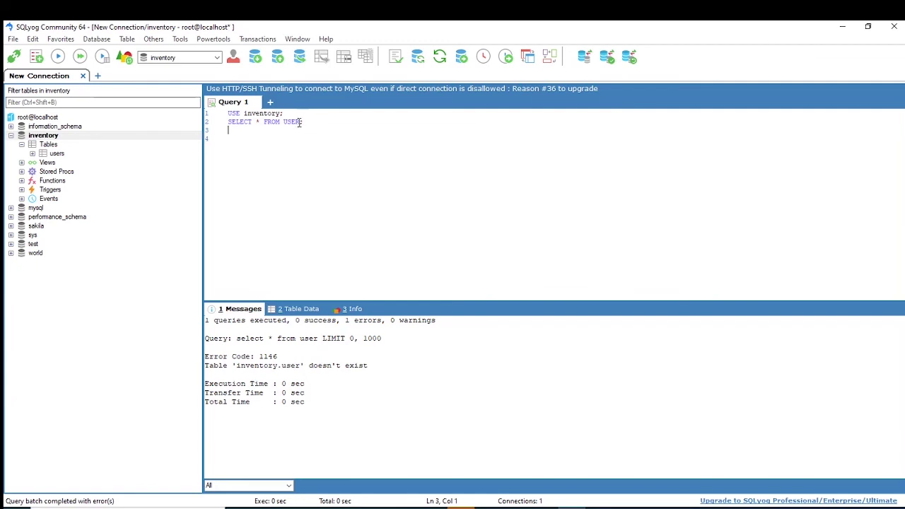
click(316, 122)
text(s)
drag(311, 122, 226, 122)
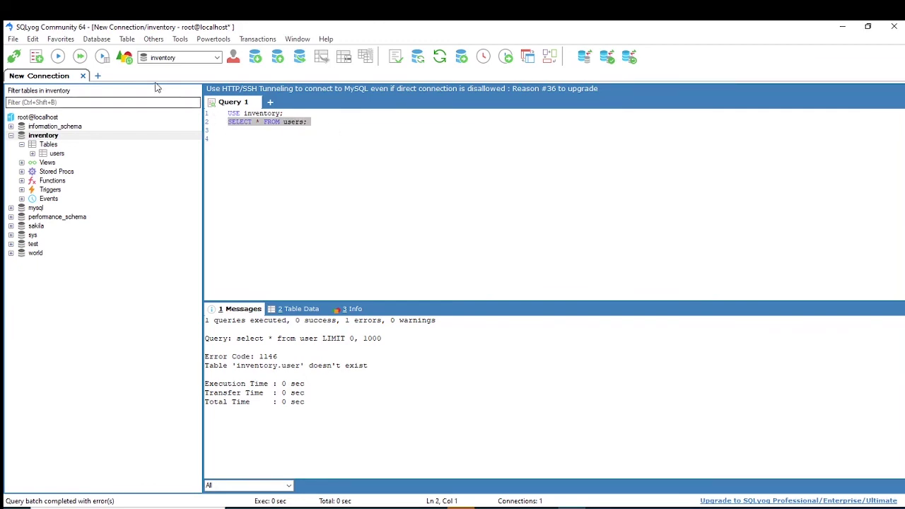
click(57, 56)
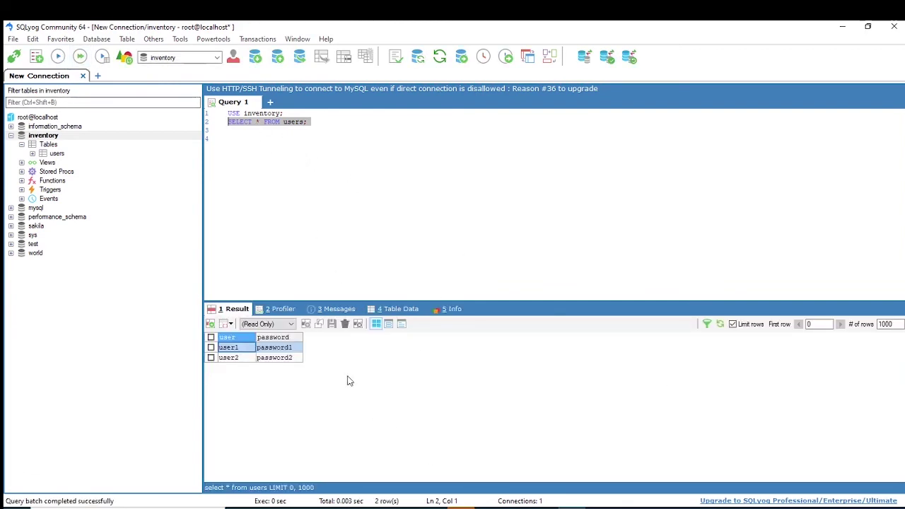
click(316, 126)
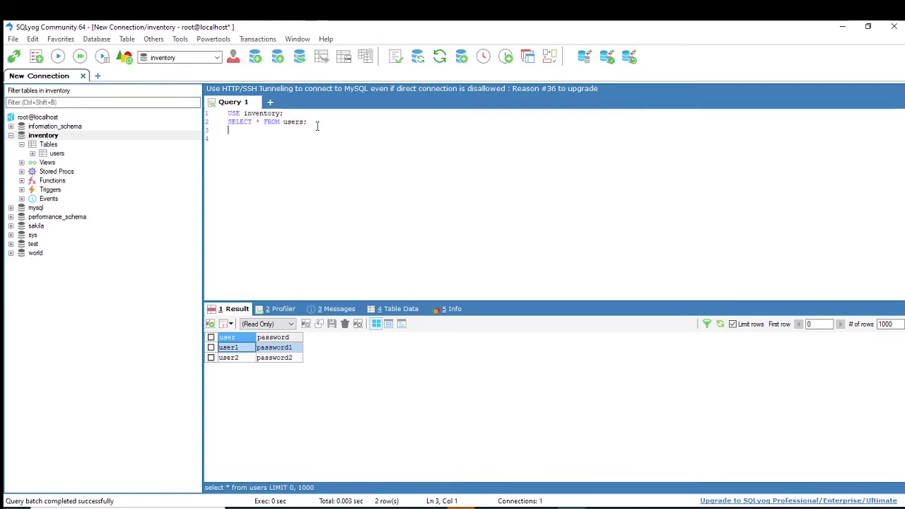